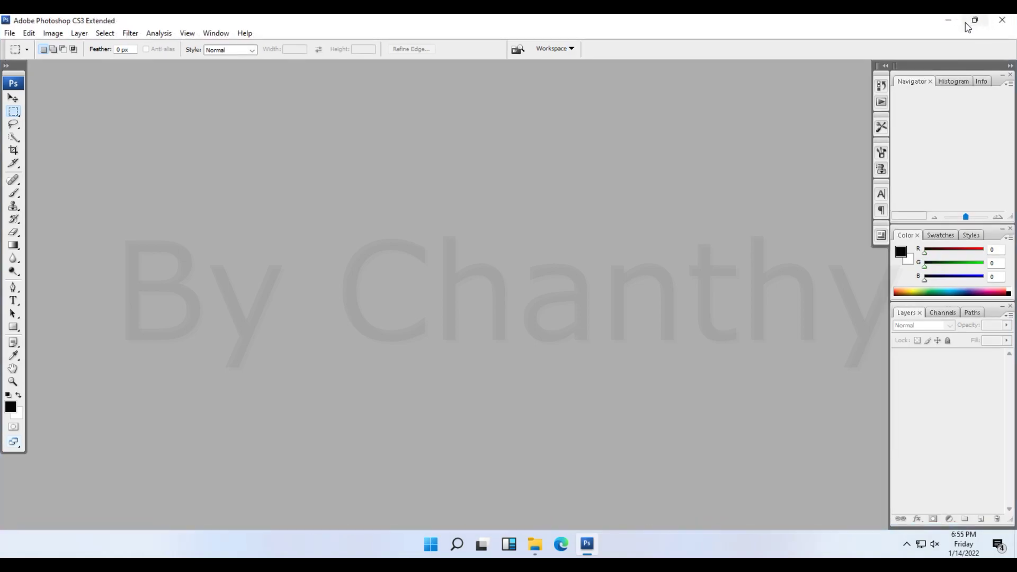
# Create a new document from the U.S. Paper preset at Letter size and move its window toward the middle of the workspace
pyautogui.click(9, 33)
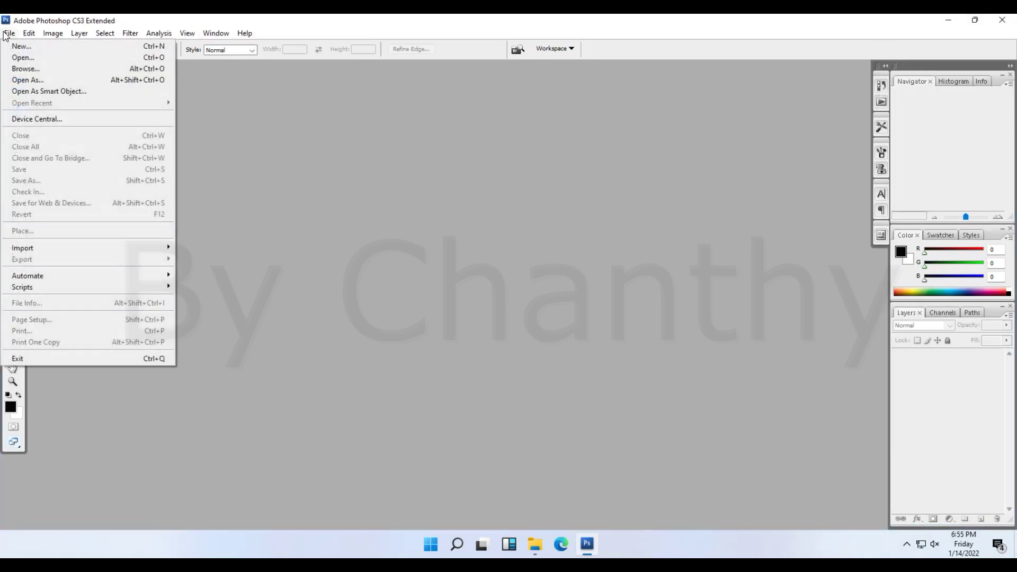
pyautogui.click(44, 49)
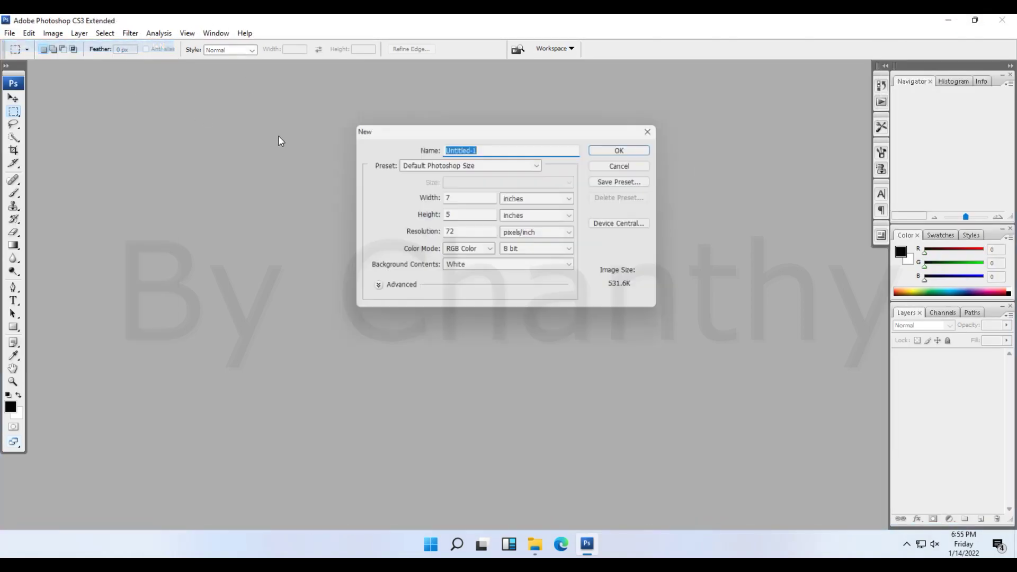
pyautogui.click(529, 166)
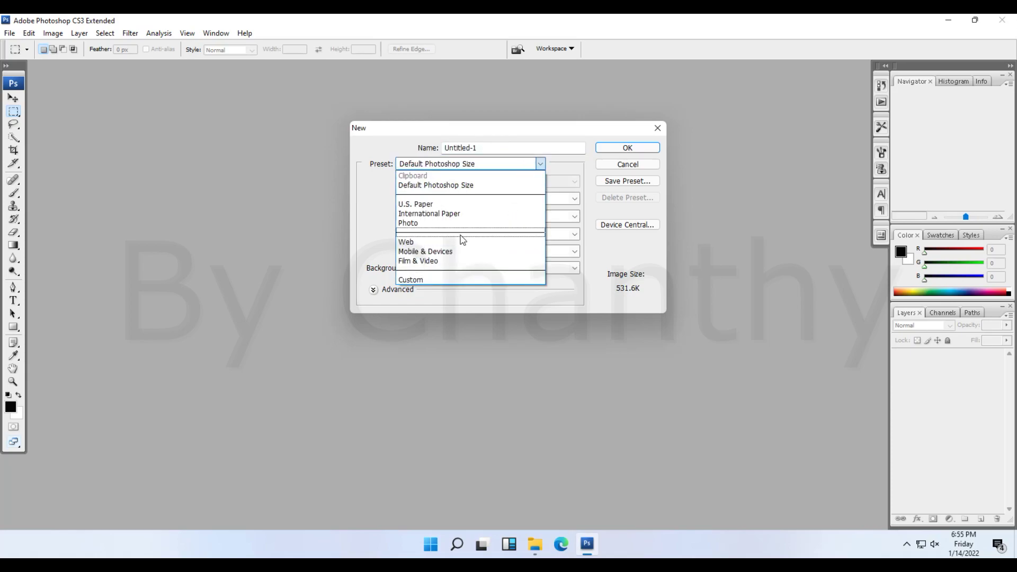
pyautogui.click(454, 203)
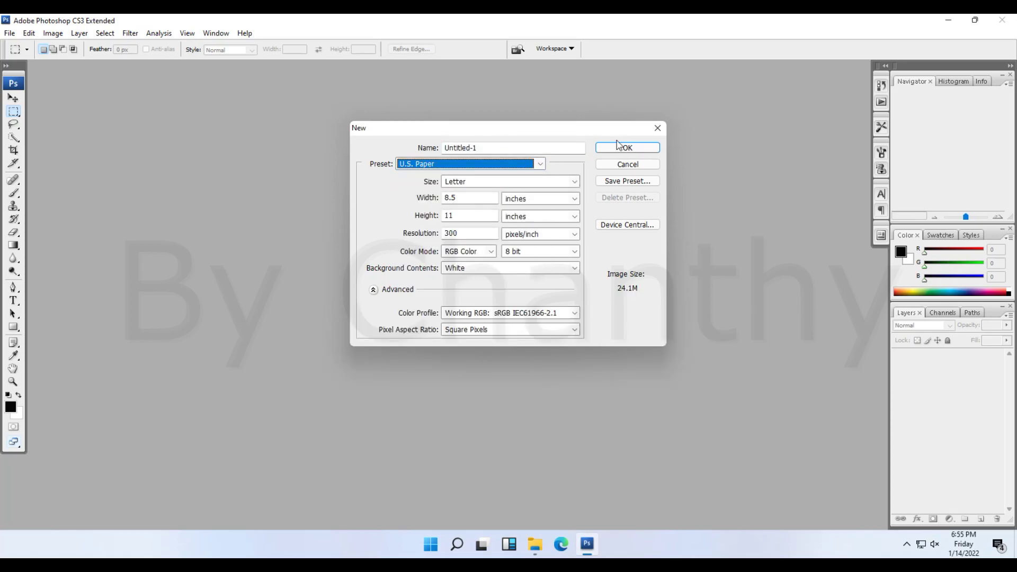
pyautogui.click(552, 180)
pyautogui.click(572, 176)
pyautogui.click(627, 147)
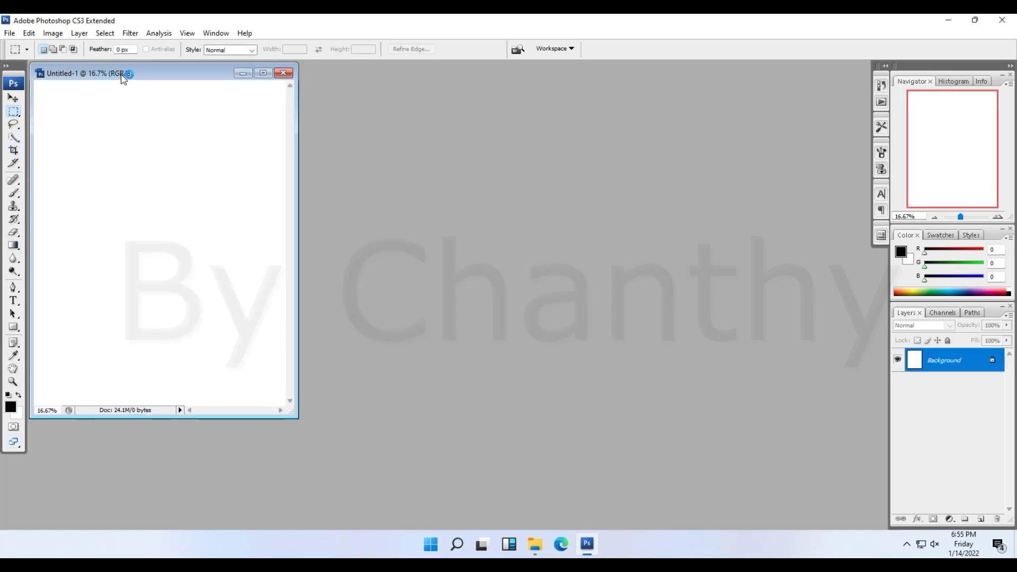
pyautogui.moveTo(123, 78); pyautogui.dragTo(280, 106)
# Outline a large irregular polygon selection in the middle of the page with the Polygonal Lasso tool
pyautogui.click(13, 124)
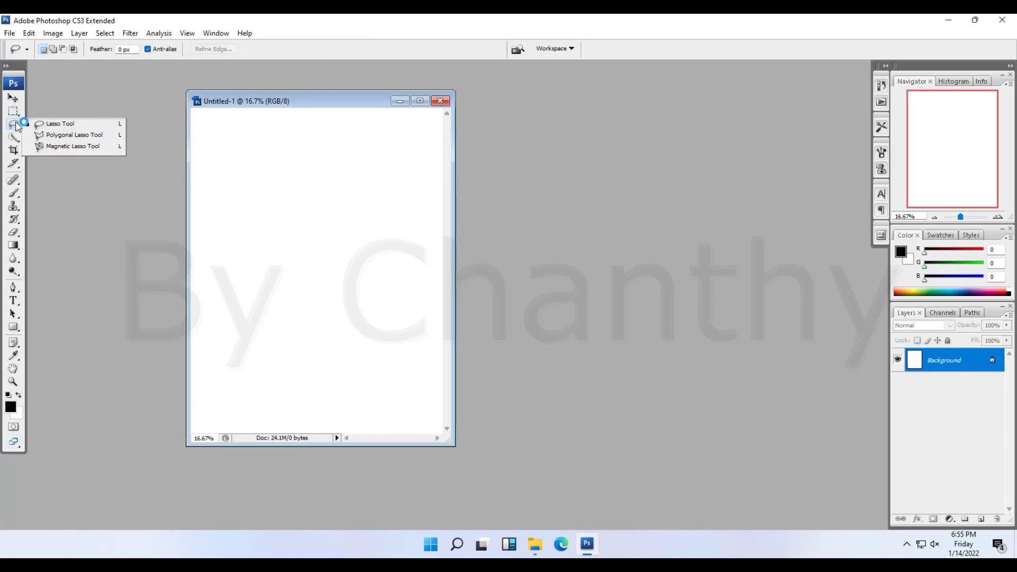
pyautogui.click(56, 135)
pyautogui.click(279, 205)
pyautogui.click(343, 171)
pyautogui.click(404, 222)
pyautogui.click(368, 264)
pyautogui.click(339, 306)
pyautogui.click(259, 335)
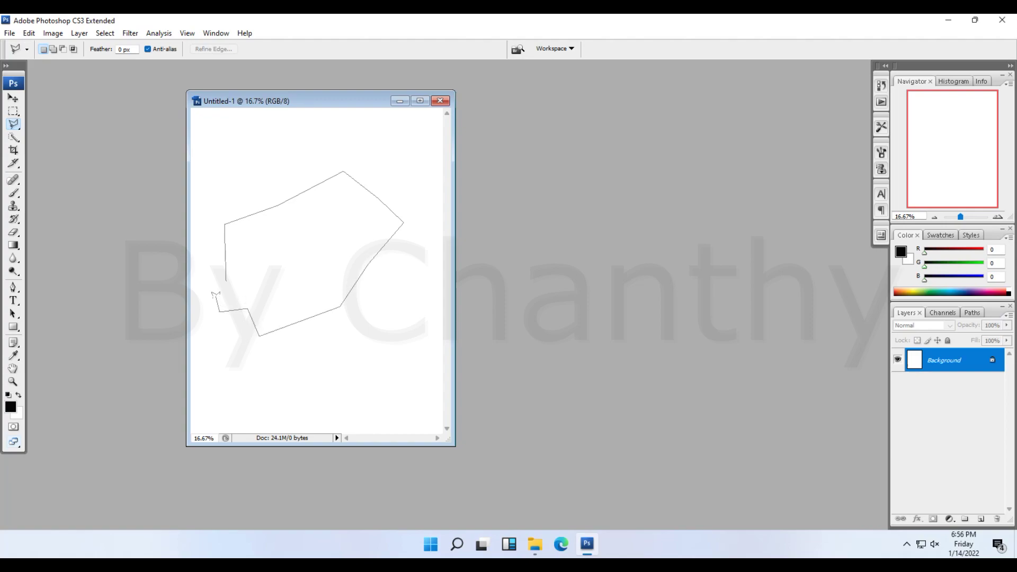
pyautogui.doubleClick(227, 278)
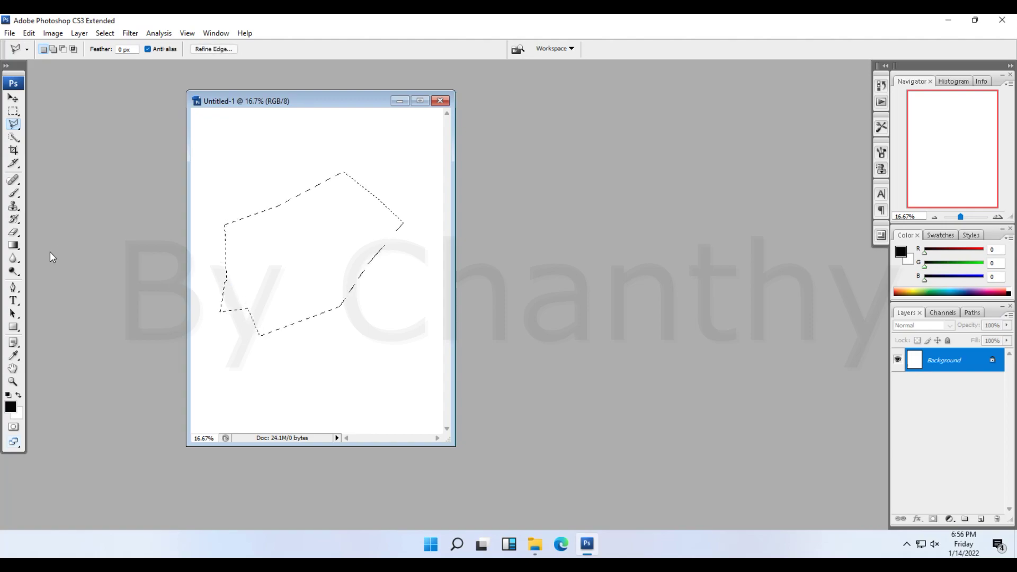
# Set the foreground color to teal (R 24, G 209, B 168) and fill the polygon selection with it using the Paint Bucket
pyautogui.click(11, 405)
pyautogui.click(475, 225)
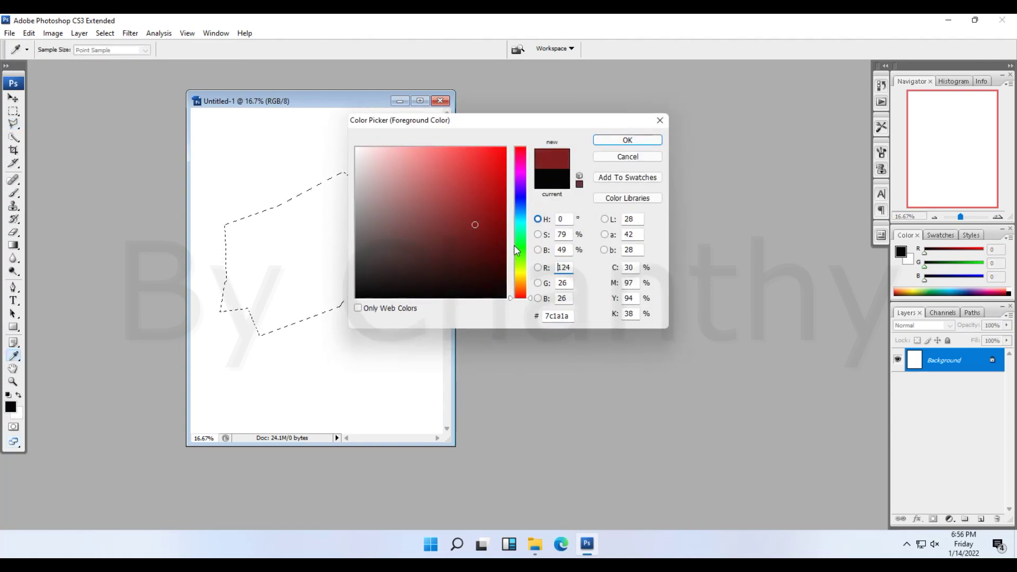
pyautogui.click(522, 228)
pyautogui.moveTo(488, 218); pyautogui.dragTo(487, 182)
pyautogui.click(627, 140)
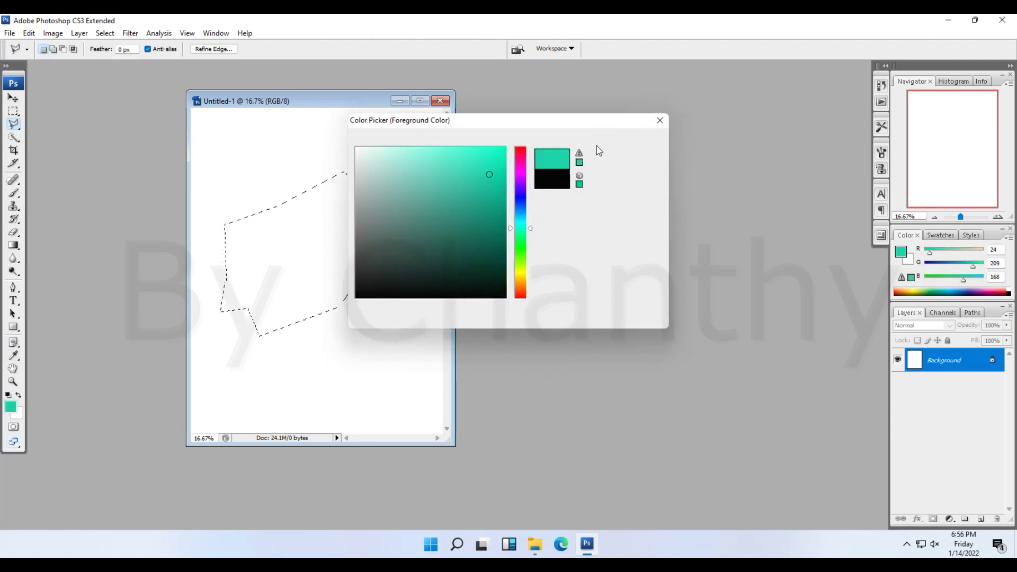
pyautogui.moveTo(15, 248); pyautogui.dragTo(46, 255)
pyautogui.click(275, 257)
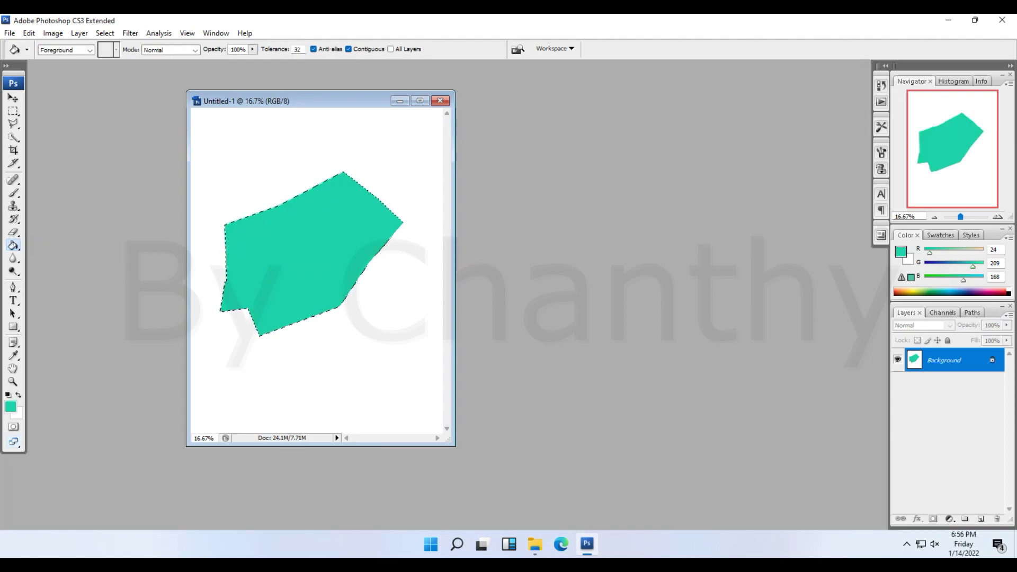
# Outline a smaller polygon selection above the teal shape, slightly overlapping its upper edge, with the Polygonal Lasso tool
pyautogui.click(16, 124)
pyautogui.click(255, 166)
pyautogui.click(299, 136)
pyautogui.click(356, 127)
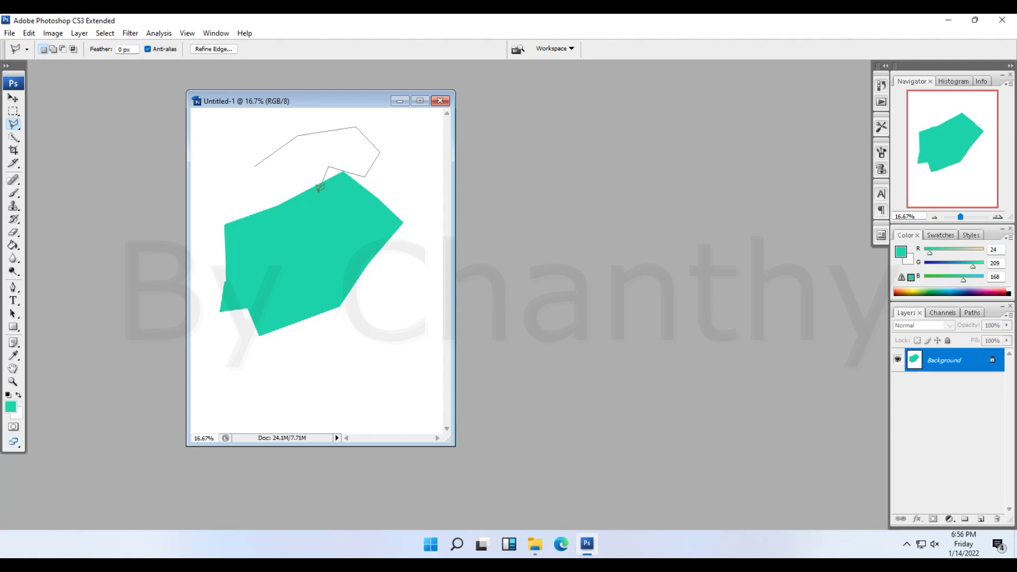
pyautogui.click(256, 161)
# Set the foreground color to blue-violet (R 71, G 67, B 229) and fill the smaller selection with it using the Paint Bucket
pyautogui.click(14, 355)
pyautogui.click(10, 406)
pyautogui.click(477, 236)
pyautogui.click(522, 198)
pyautogui.moveTo(484, 186); pyautogui.dragTo(462, 162)
pyautogui.click(627, 139)
pyautogui.click(13, 124)
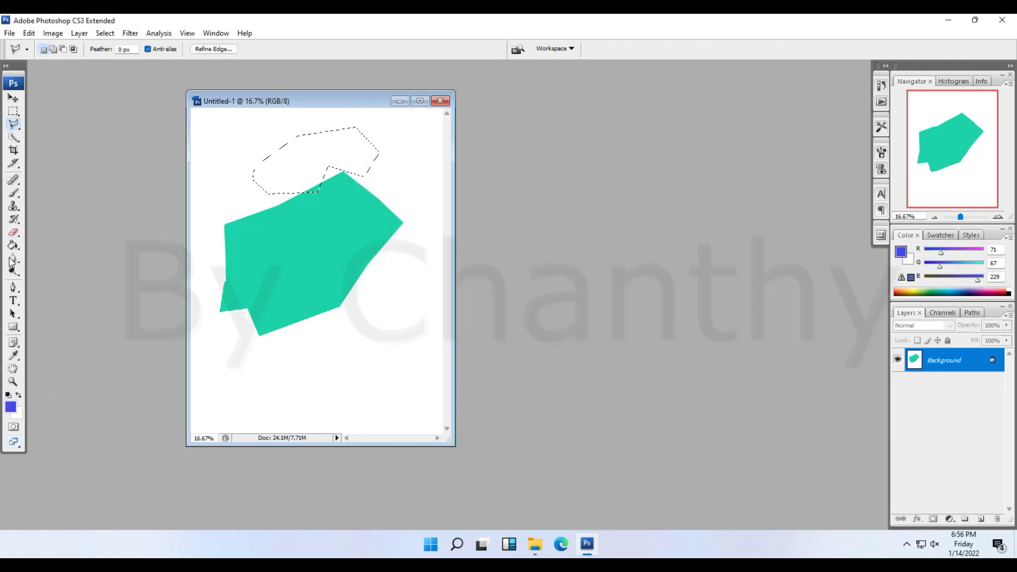
pyautogui.click(13, 246)
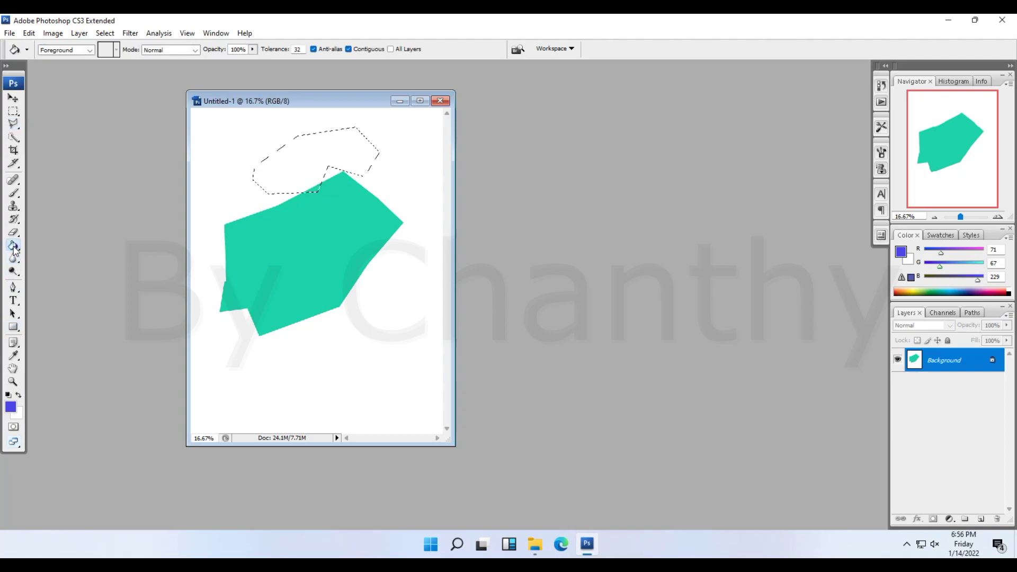
pyautogui.click(291, 161)
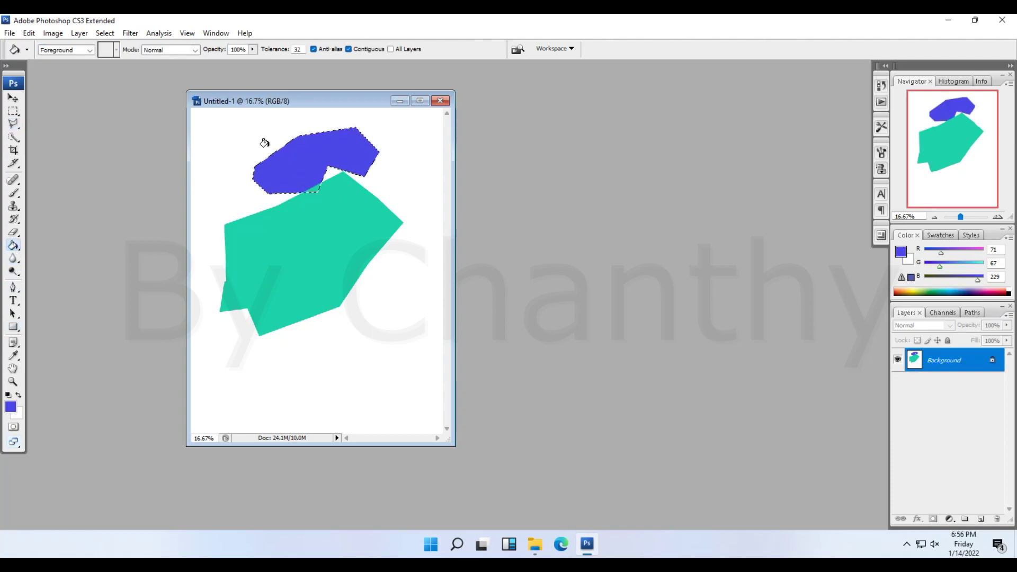
# Deselect the blue-violet shape with the Move tool active and open the About Photoshop information
pyautogui.click(13, 100)
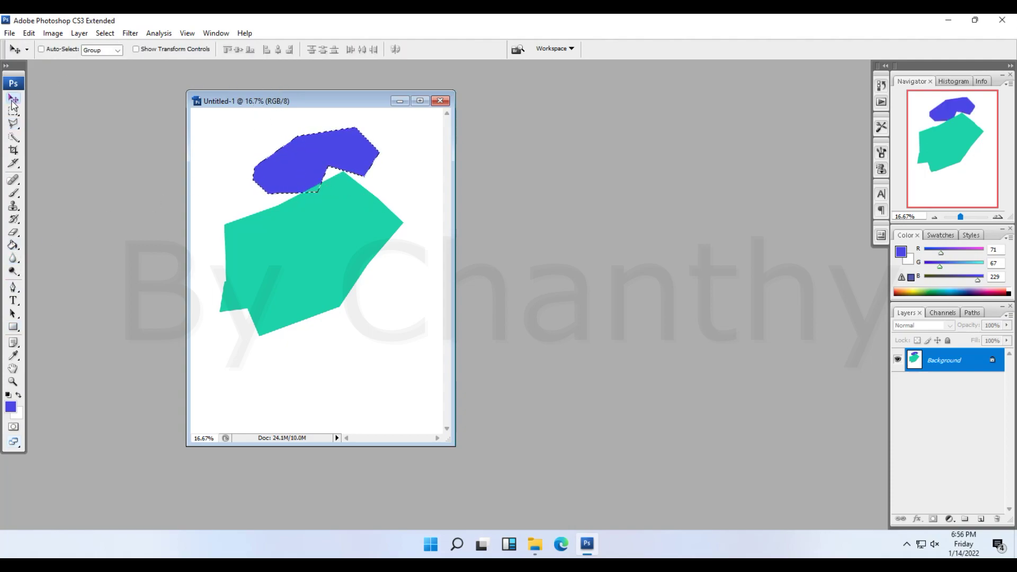
pyautogui.hotkey('ctrl', 'd')
pyautogui.click(247, 35)
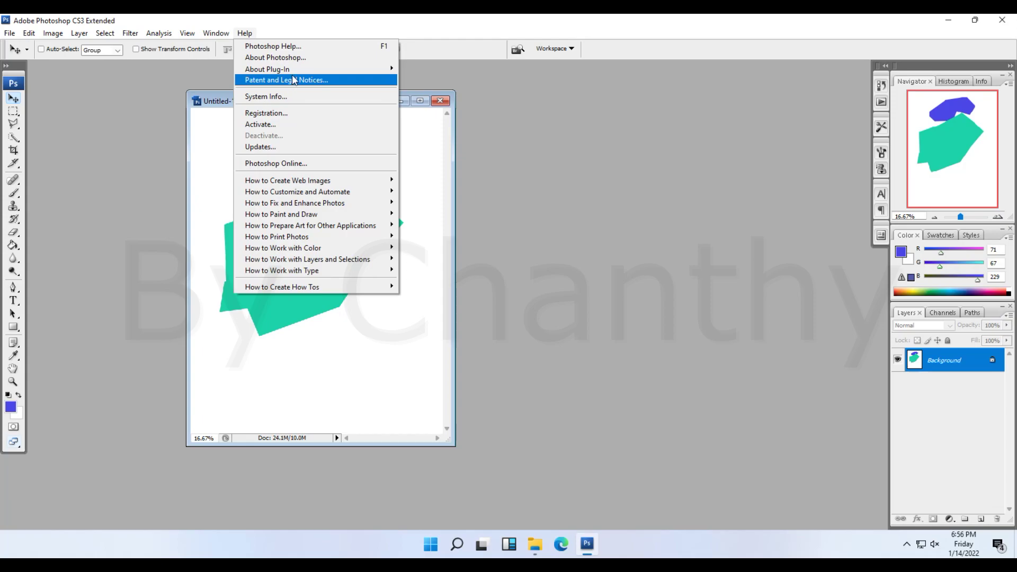
pyautogui.click(292, 58)
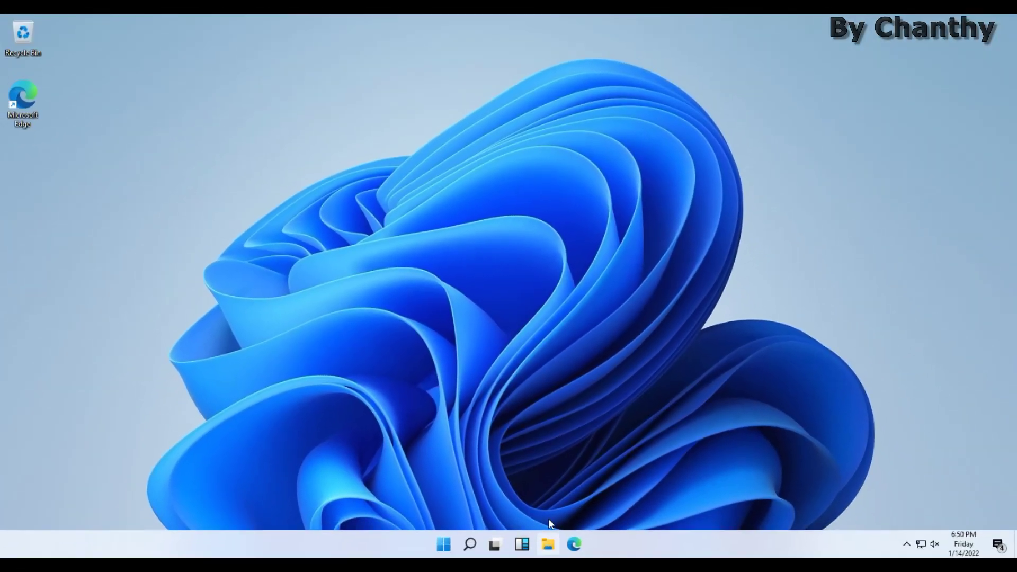
# Open the DVD drive (D:) in File Explorer and run the ADBEPHSPCS3 application as administrator
pyautogui.click(548, 544)
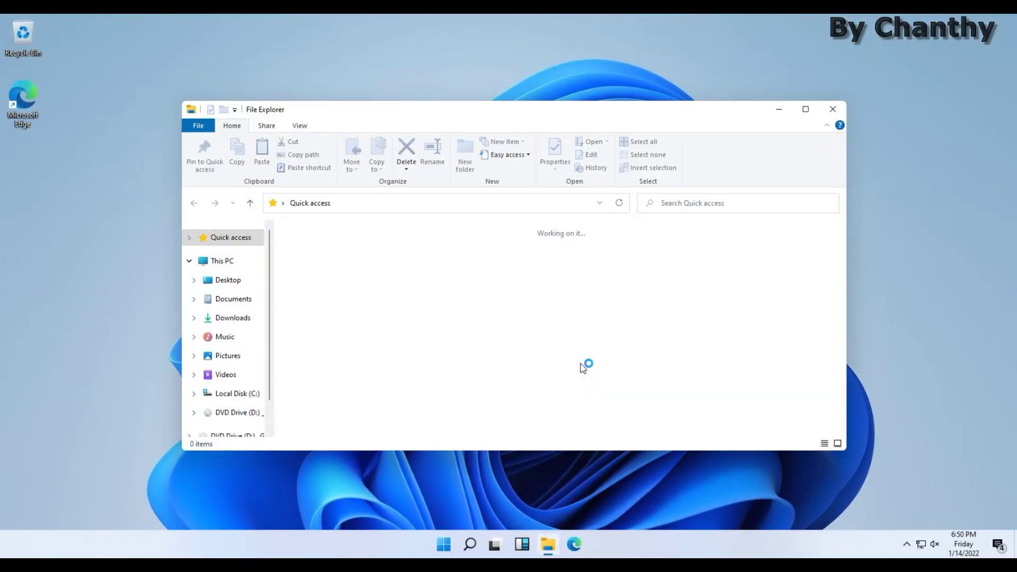
pyautogui.scroll(-2, 244, 405)
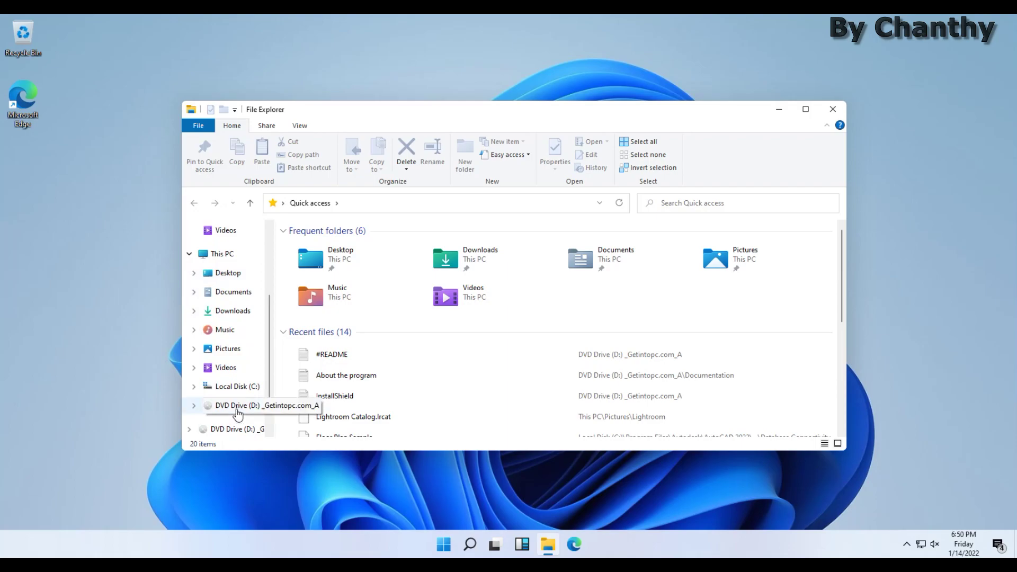
pyautogui.click(236, 406)
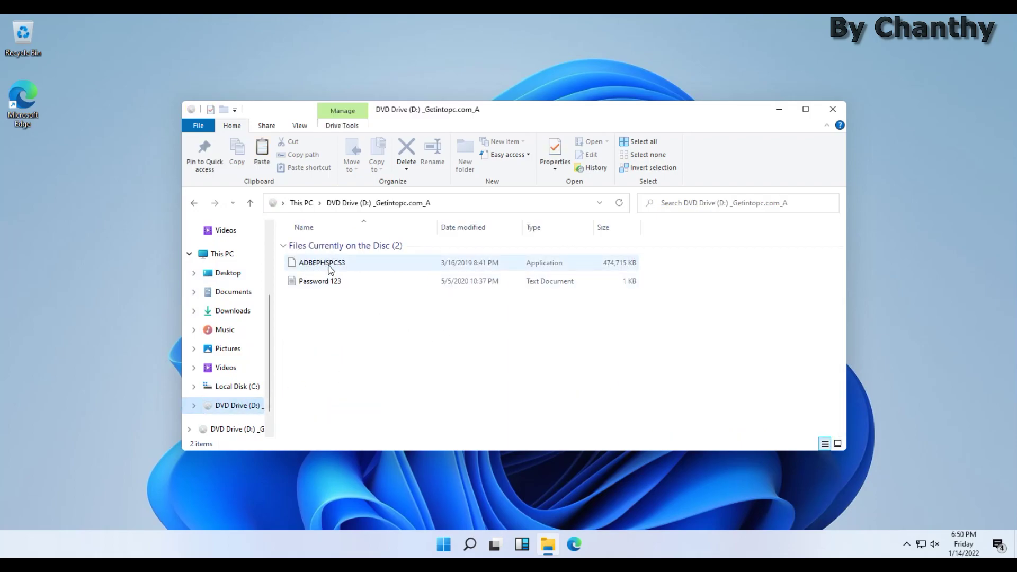
pyautogui.click(329, 269)
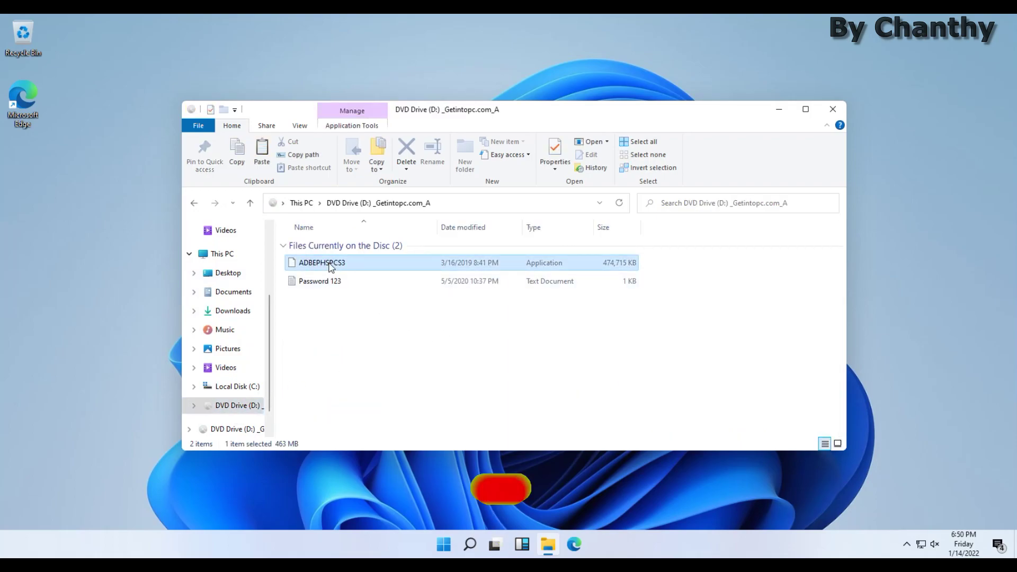
pyautogui.doubleClick(329, 264)
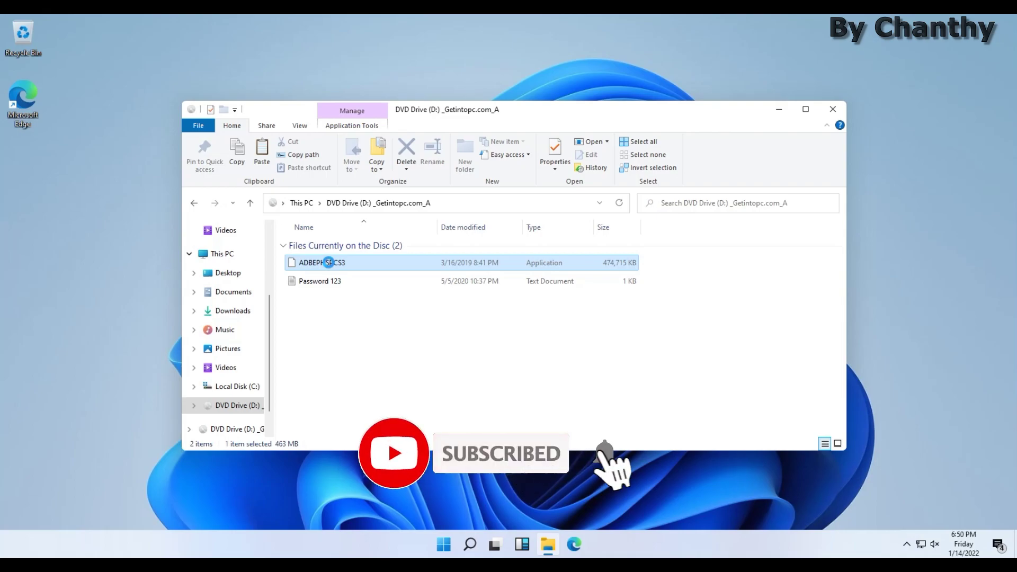
pyautogui.rightClick(329, 264)
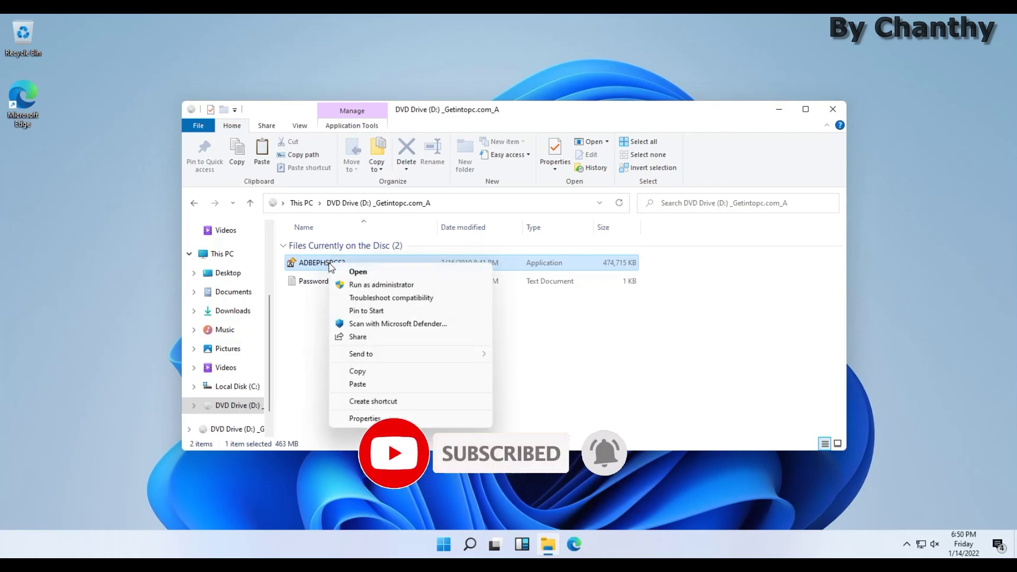
pyautogui.click(369, 286)
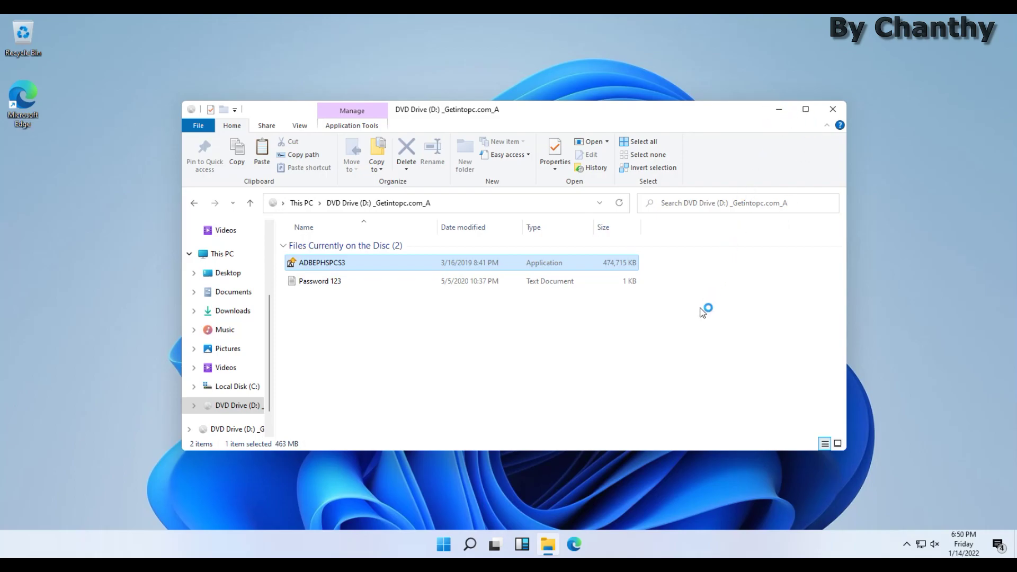
# Allow the extractor to run with administrator rights and minimize the File Explorer window
pyautogui.click(908, 544)
pyautogui.click(902, 404)
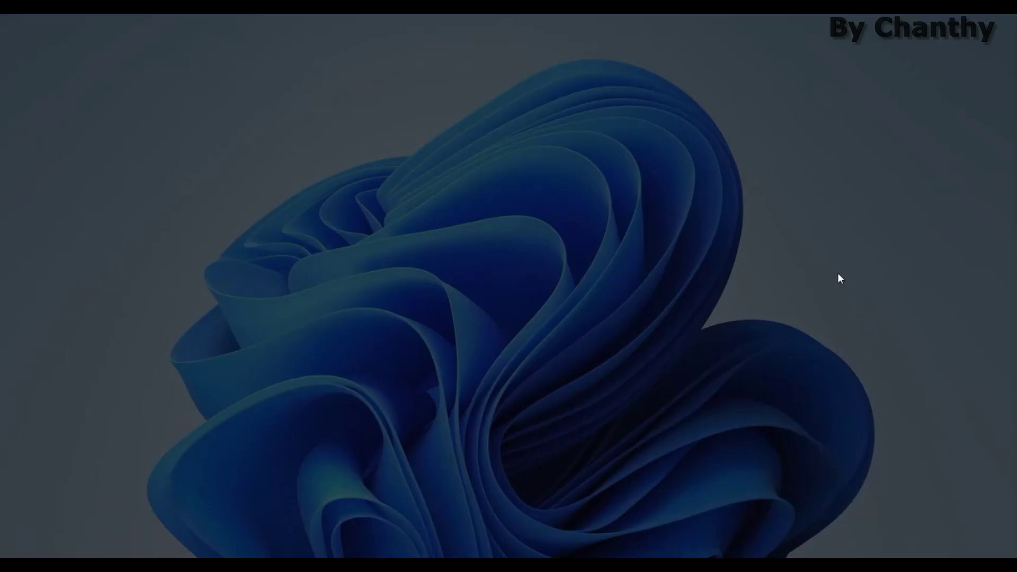
pyautogui.click(467, 363)
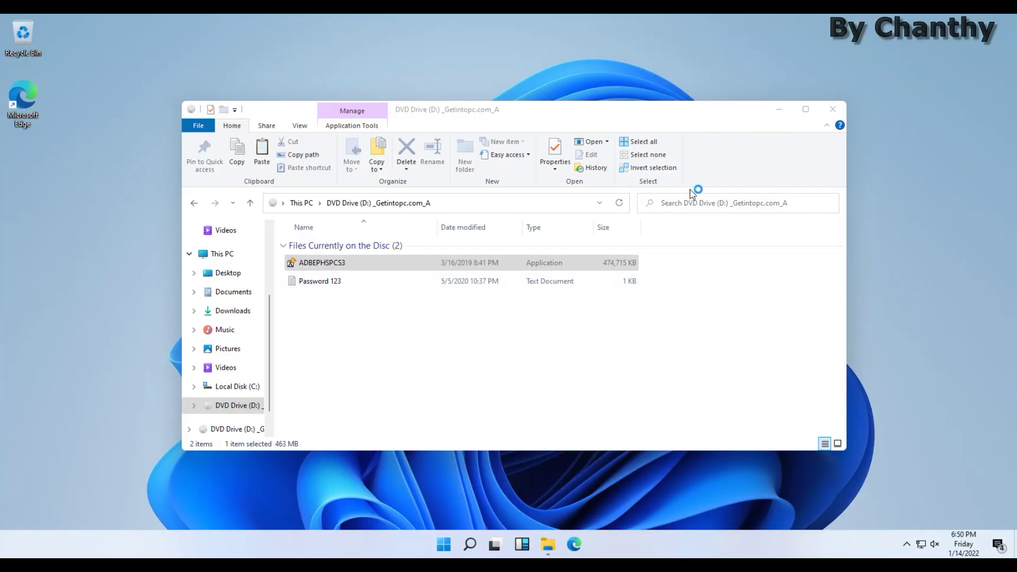
pyautogui.click(779, 109)
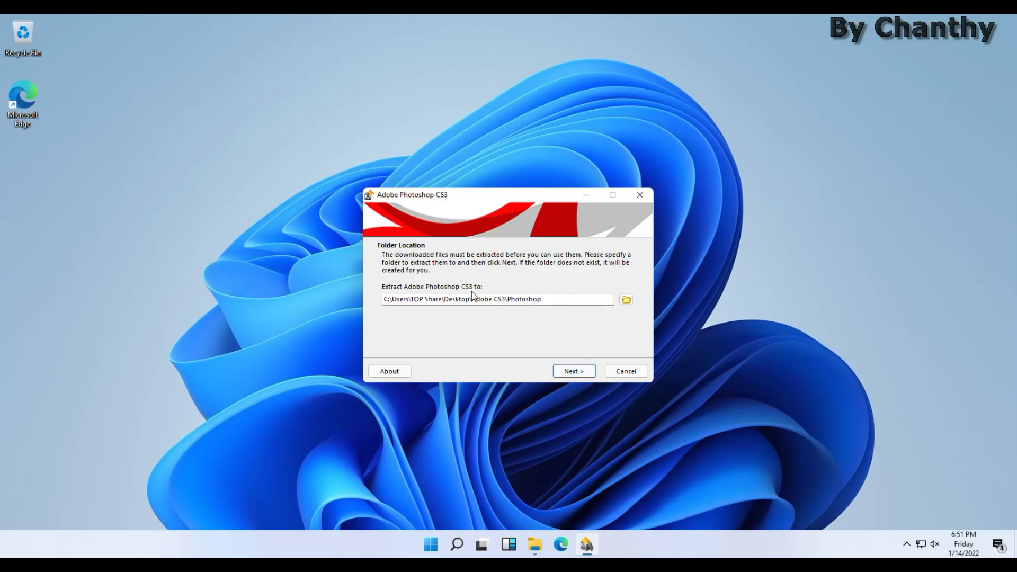
pyautogui.click(626, 299)
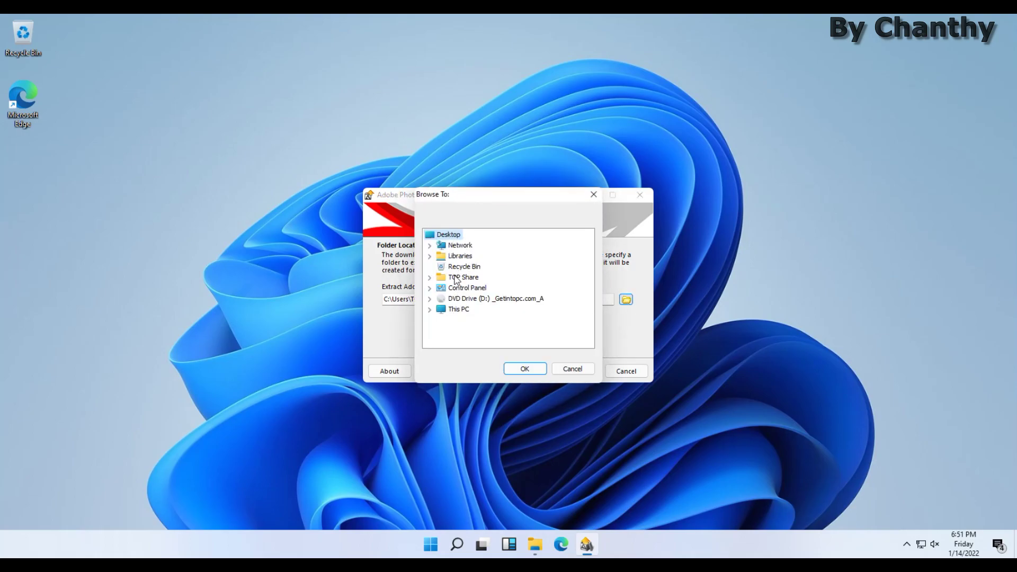
pyautogui.click(430, 308)
pyautogui.click(472, 330)
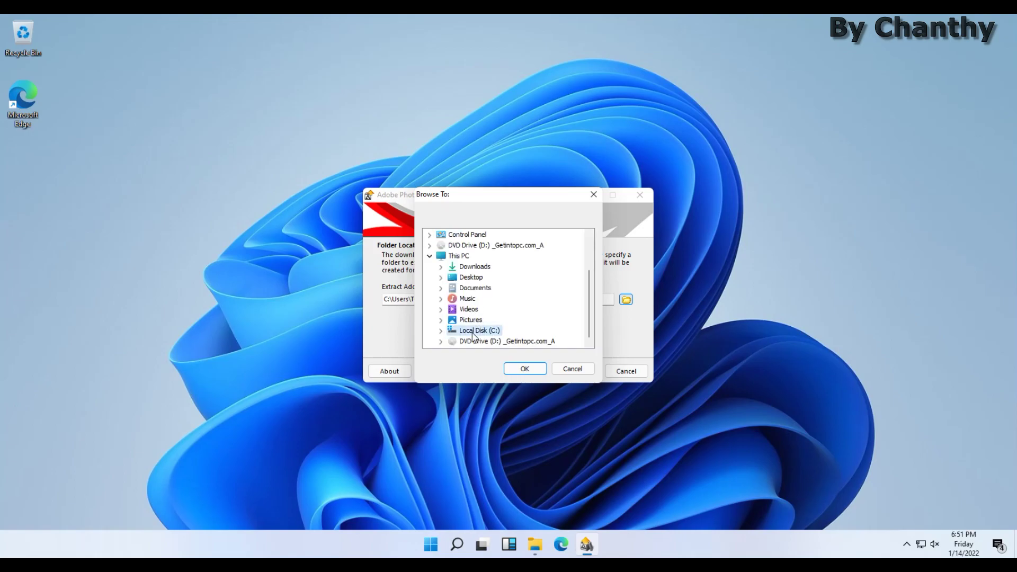
pyautogui.click(572, 370)
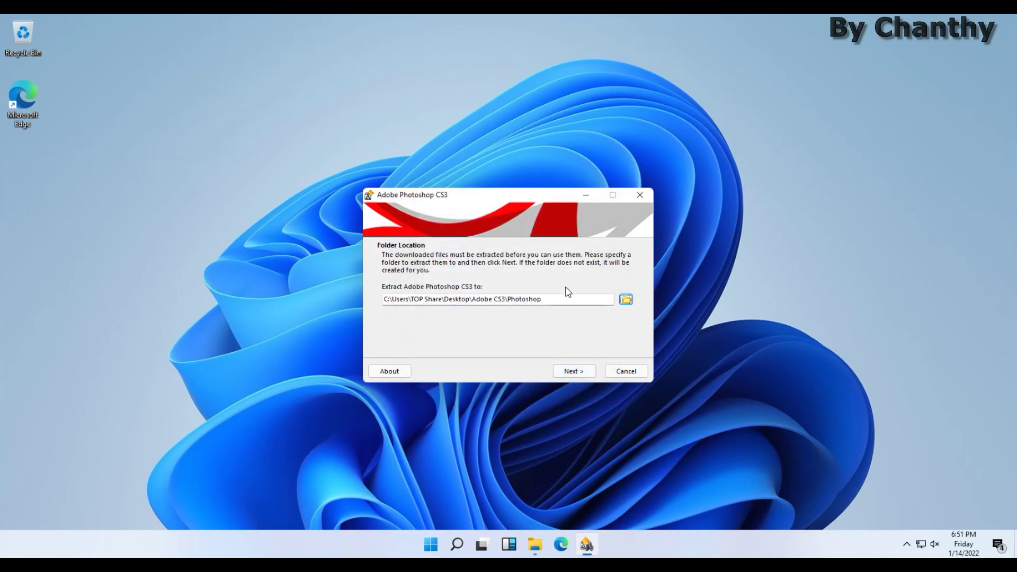
# Extract the files to the default Adobe CS3\Photoshop folder on the desktop and finish with Launch Adobe Photoshop CS3 enabled
pyautogui.moveTo(545, 301); pyautogui.dragTo(383, 300)
pyautogui.click(581, 371)
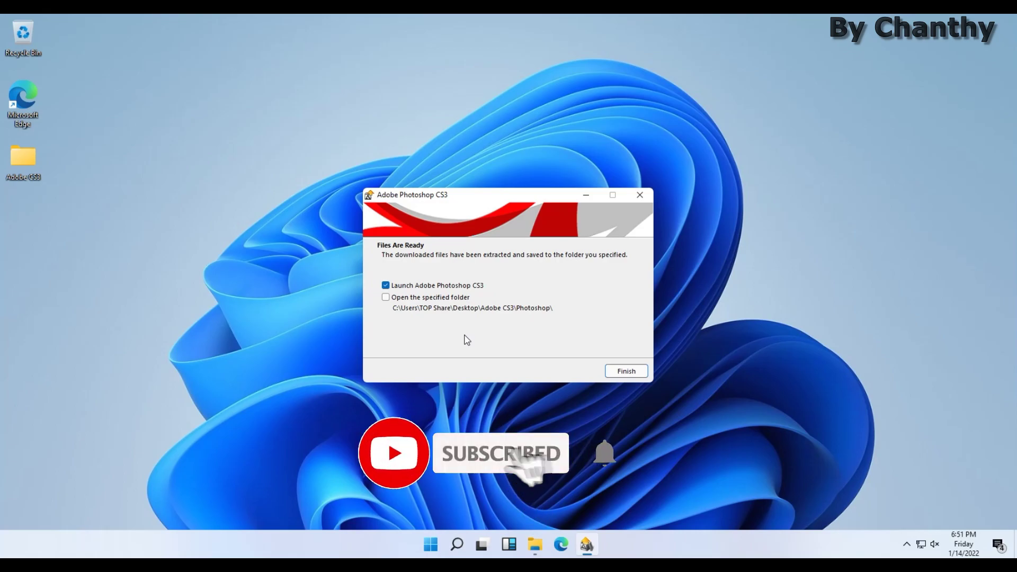
pyautogui.click(630, 372)
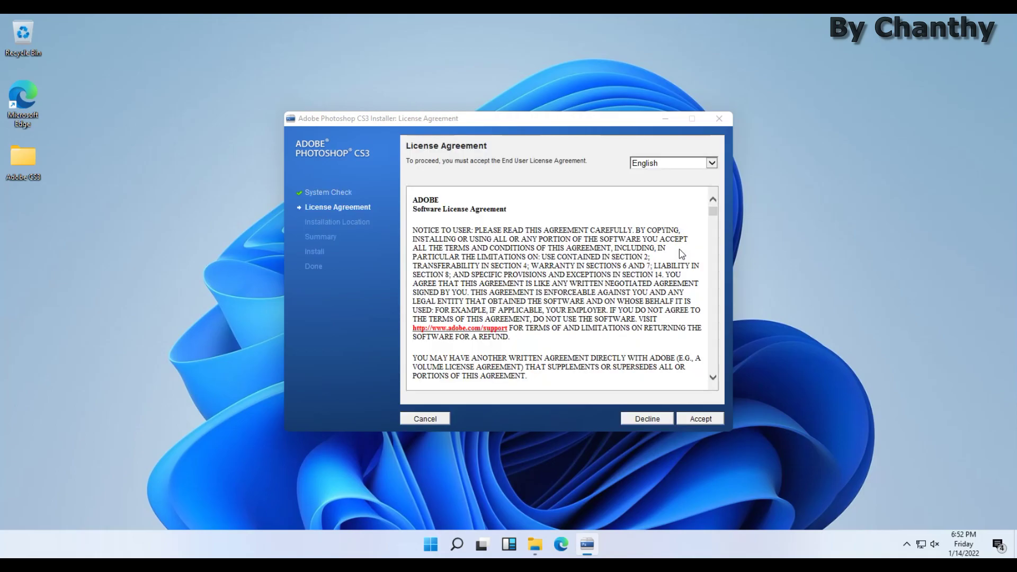
# Set the license agreement language to English (International) and accept the agreement
pyautogui.click(695, 166)
pyautogui.moveTo(718, 193); pyautogui.dragTo(718, 167)
pyautogui.click(687, 163)
pyautogui.click(687, 164)
pyautogui.click(684, 175)
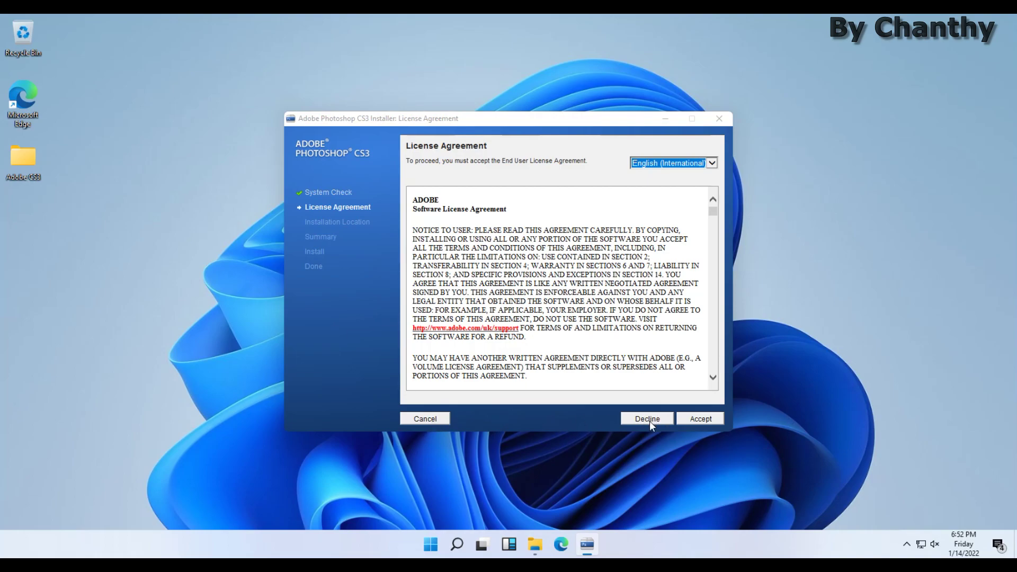
pyautogui.click(719, 418)
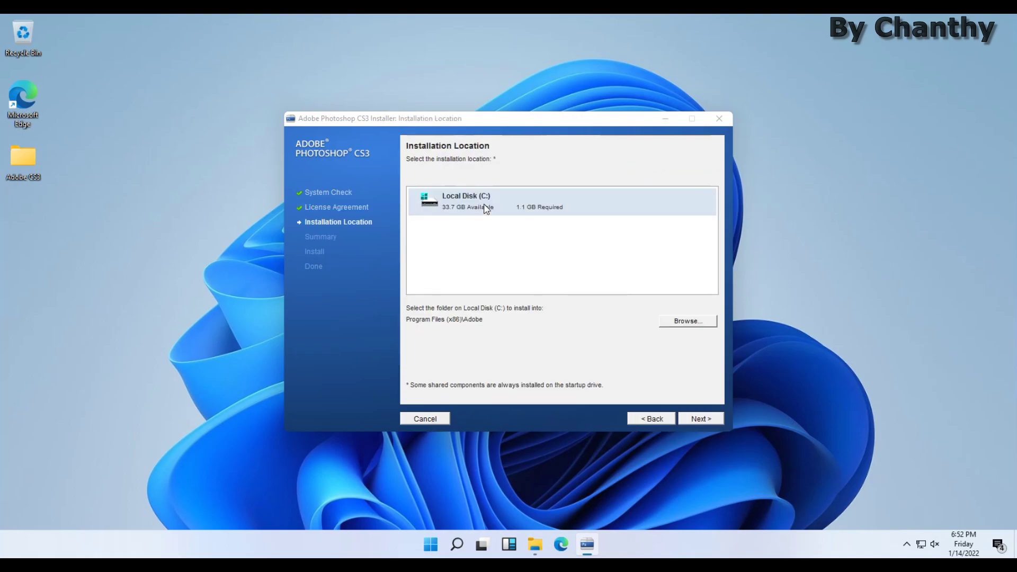
pyautogui.click(707, 324)
pyautogui.moveTo(586, 250); pyautogui.dragTo(586, 277)
pyautogui.scroll(10, 587, 277)
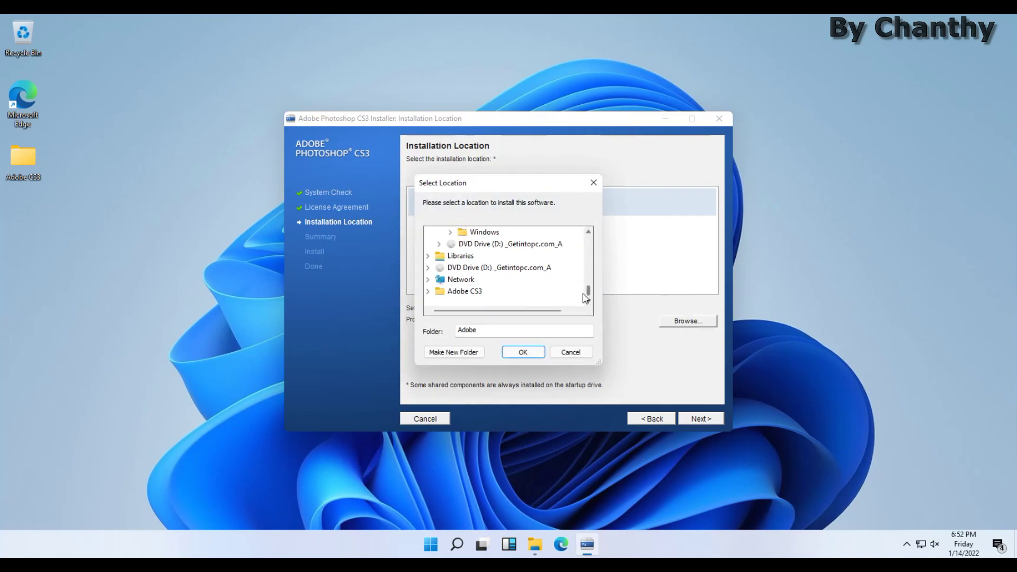
pyautogui.click(593, 182)
# Install Adobe Photoshop CS3 with its shared components in C:\Program Files (x86)\Adobe and finish the installer
pyautogui.click(703, 419)
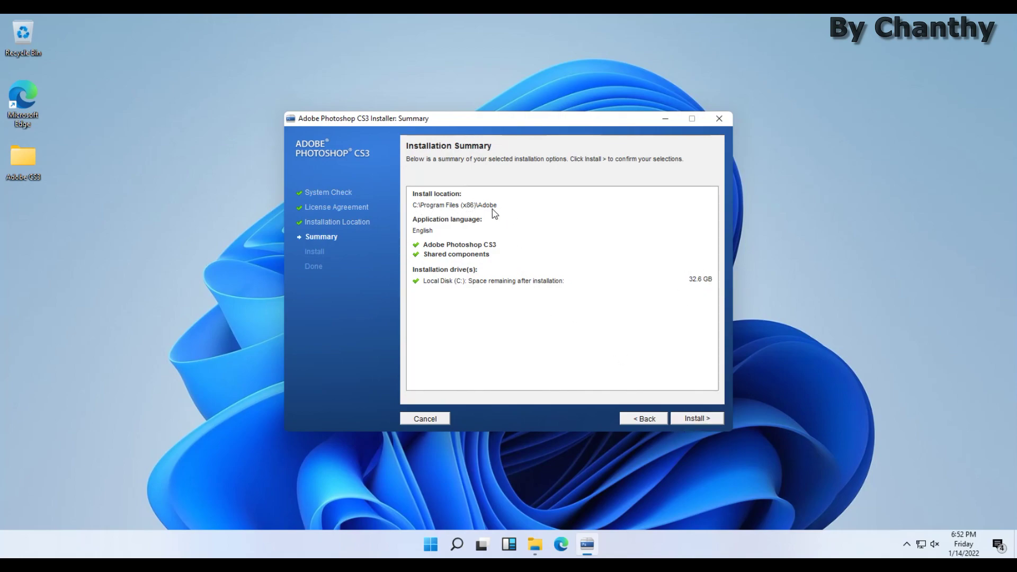
pyautogui.click(709, 422)
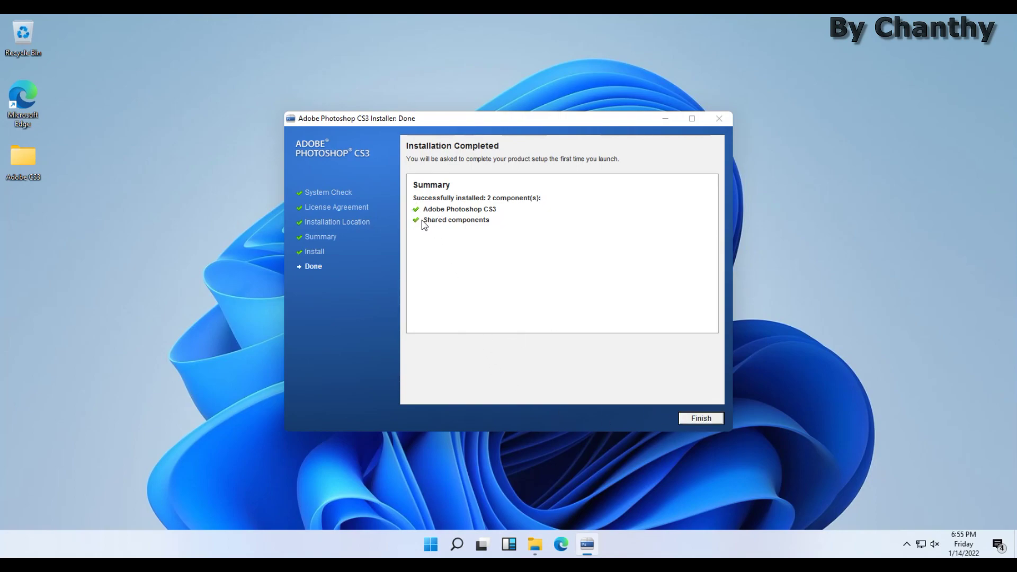
pyautogui.click(701, 417)
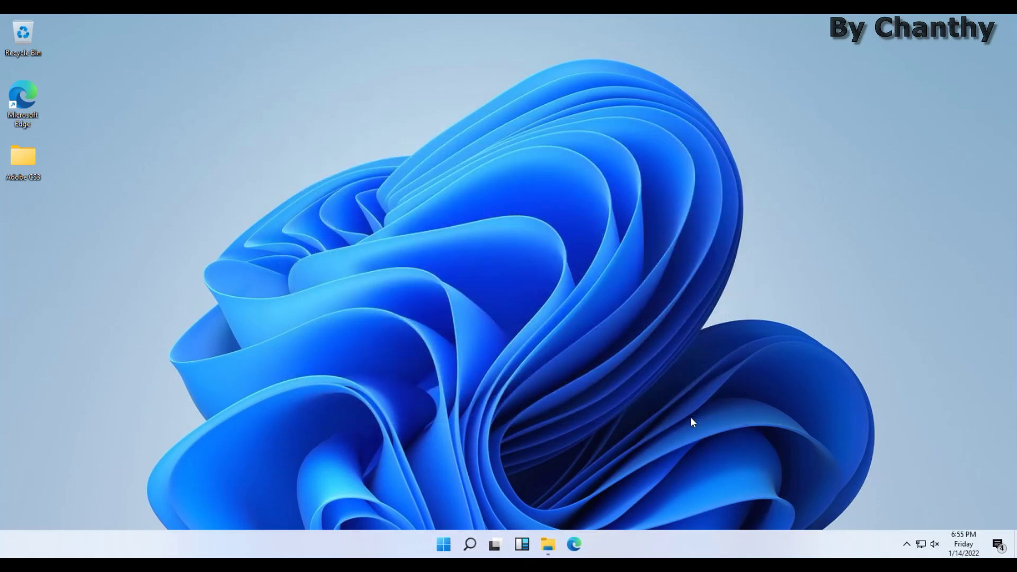
# Launch the newly installed Adobe Photoshop CS3 from the list of all installed apps
pyautogui.click(443, 545)
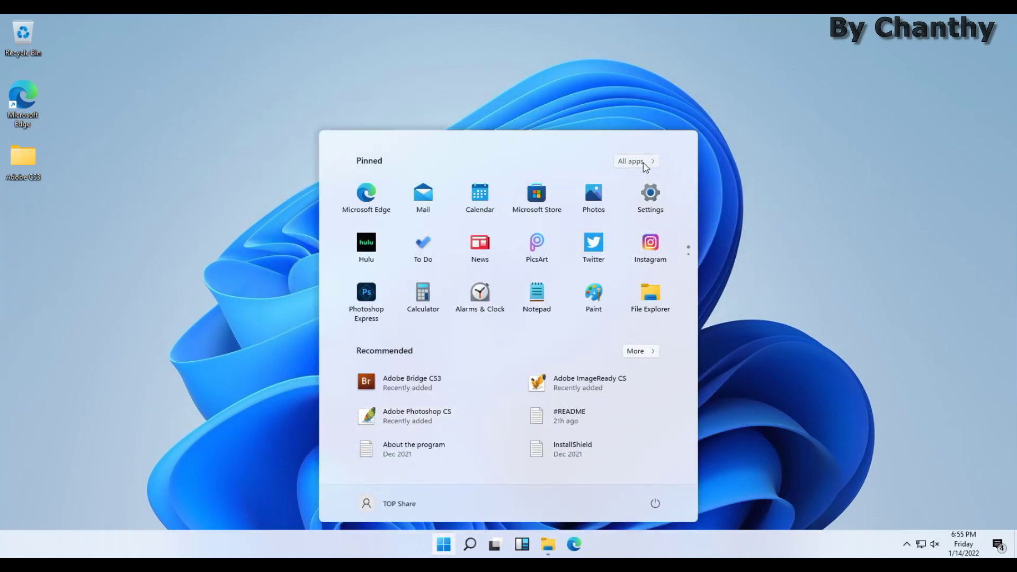
pyautogui.click(644, 164)
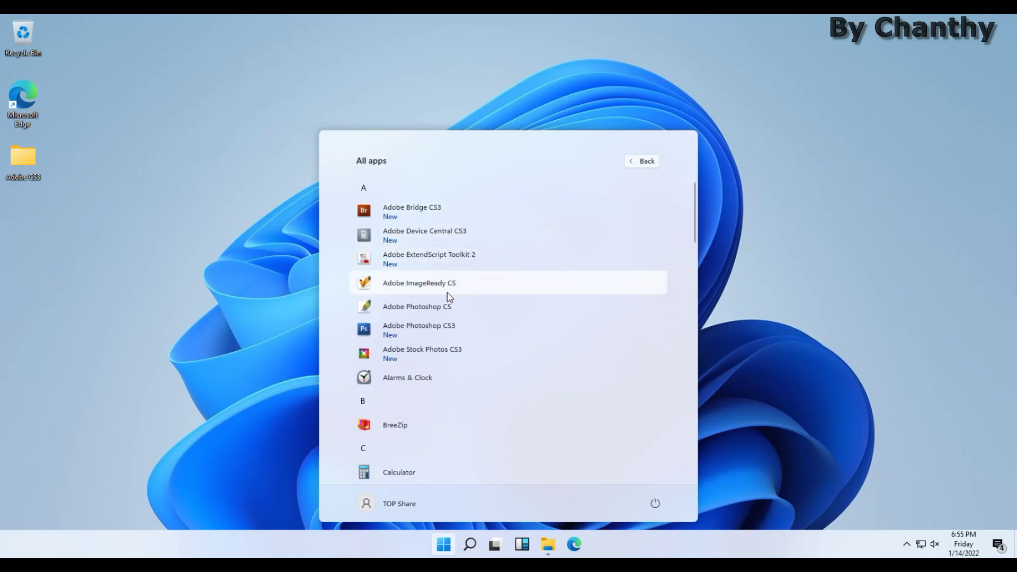
pyautogui.click(449, 334)
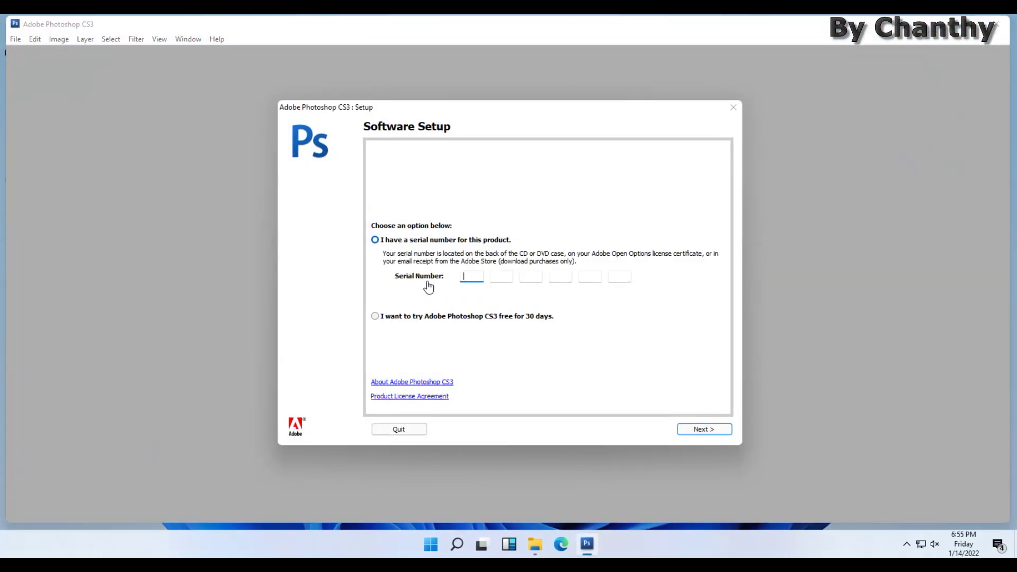
# Choose the free 30-day trial in the software setup and maximize the Photoshop window
pyautogui.click(376, 318)
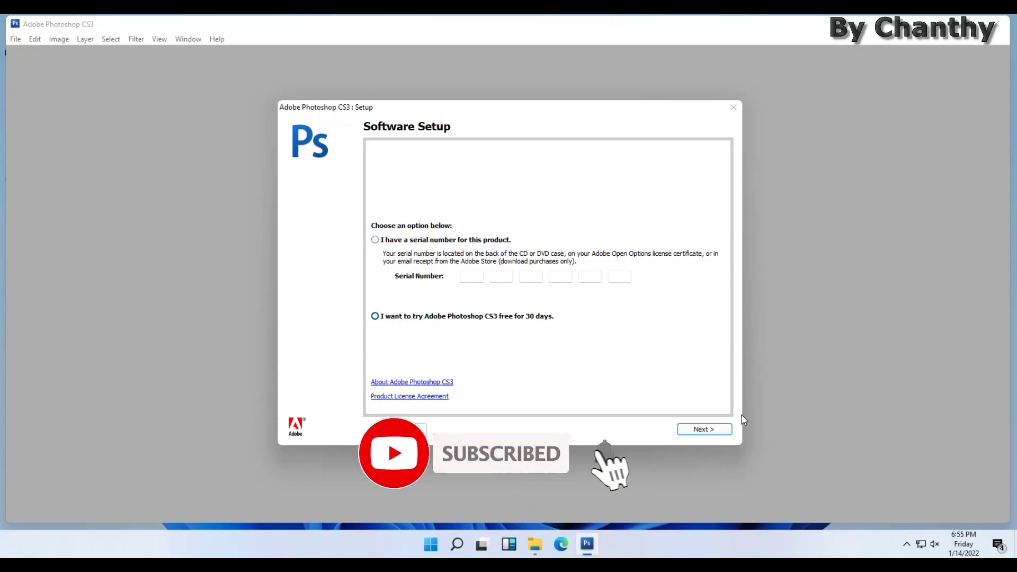
pyautogui.click(716, 430)
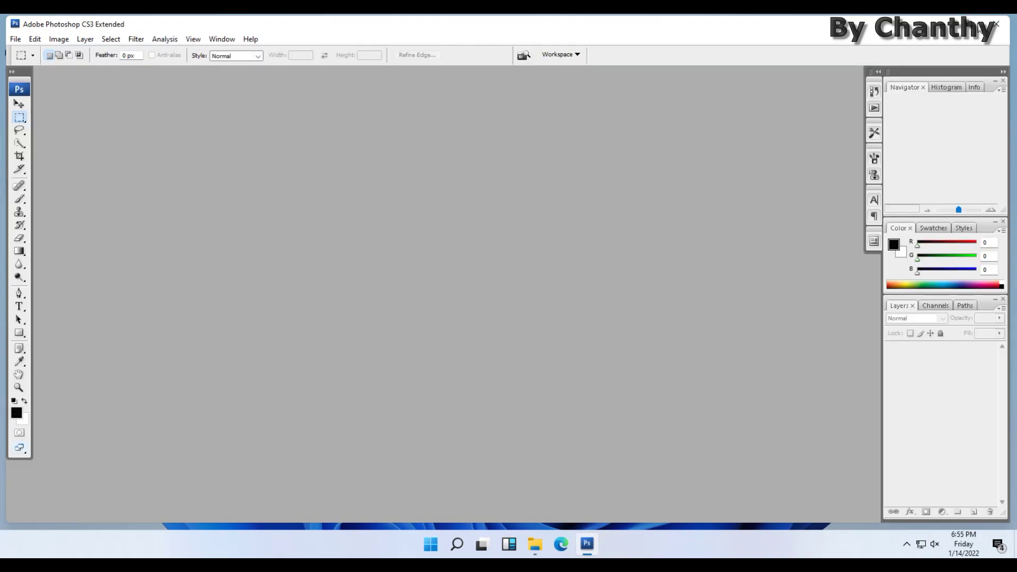
pyautogui.click(967, 24)
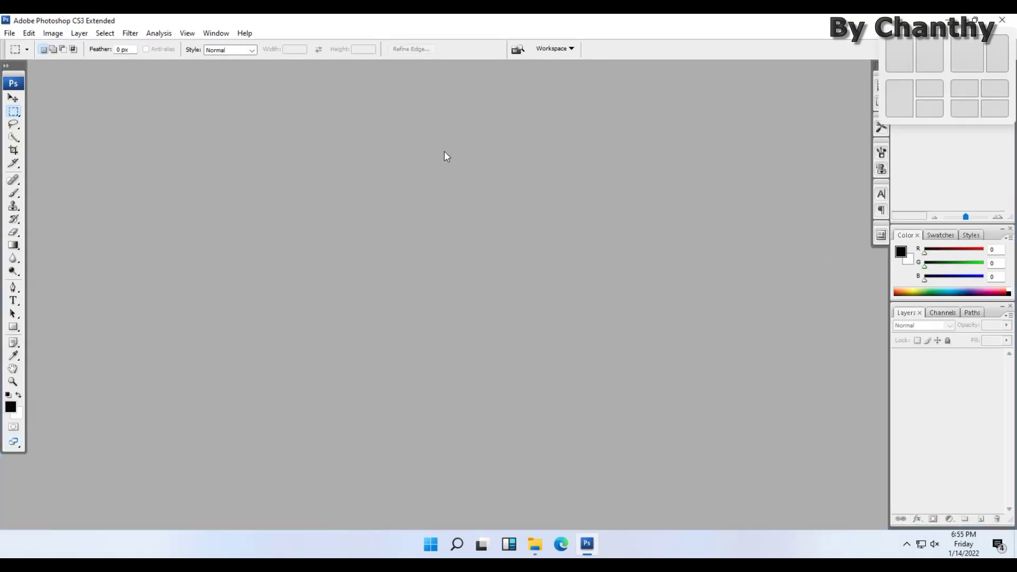
# Create a new document from the U.S. Paper preset and move its window away from the tools toward the workspace's middle
pyautogui.click(8, 34)
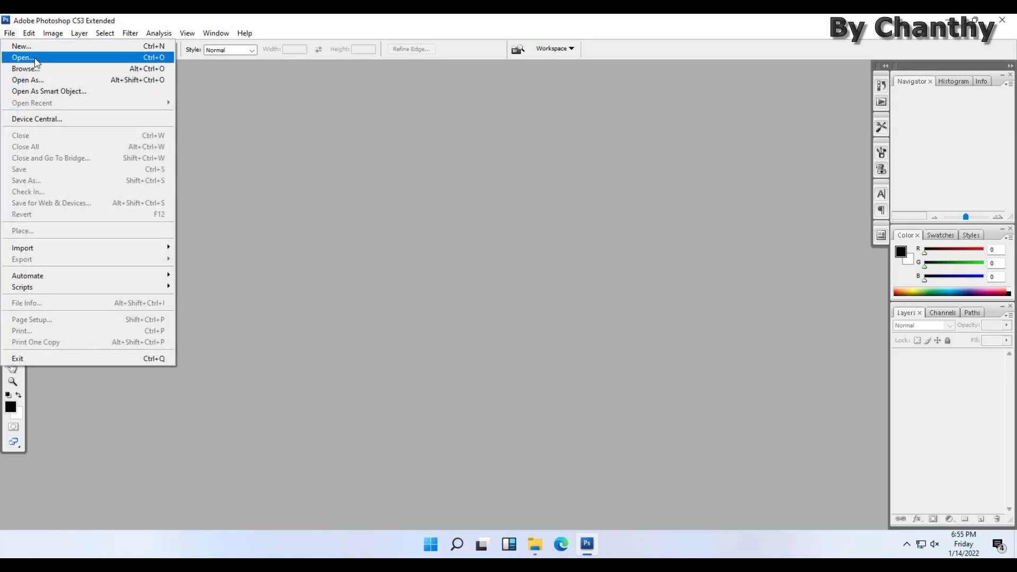
pyautogui.click(44, 51)
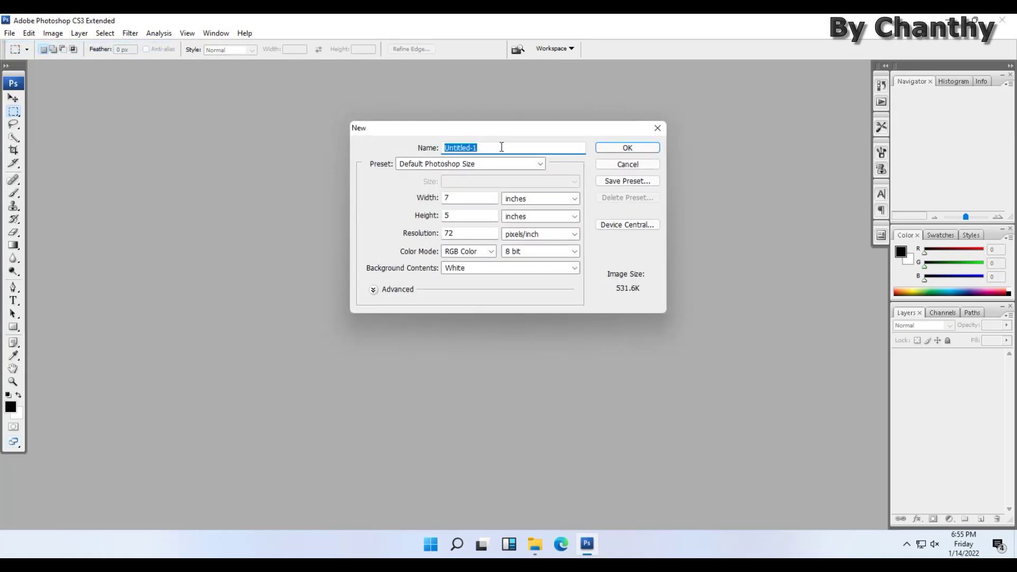
pyautogui.click(540, 164)
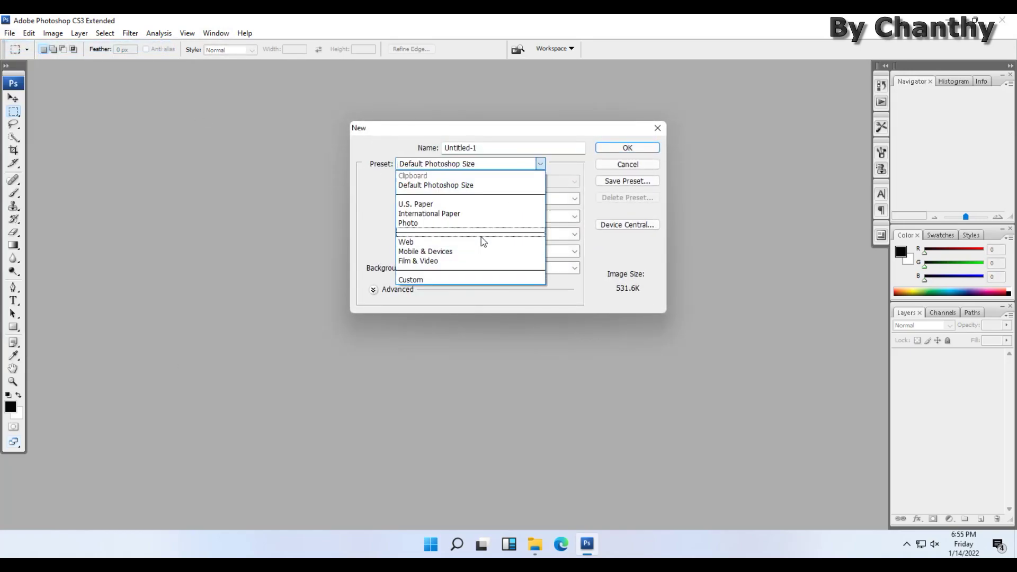
pyautogui.click(456, 204)
pyautogui.click(558, 180)
pyautogui.click(542, 194)
pyautogui.click(617, 147)
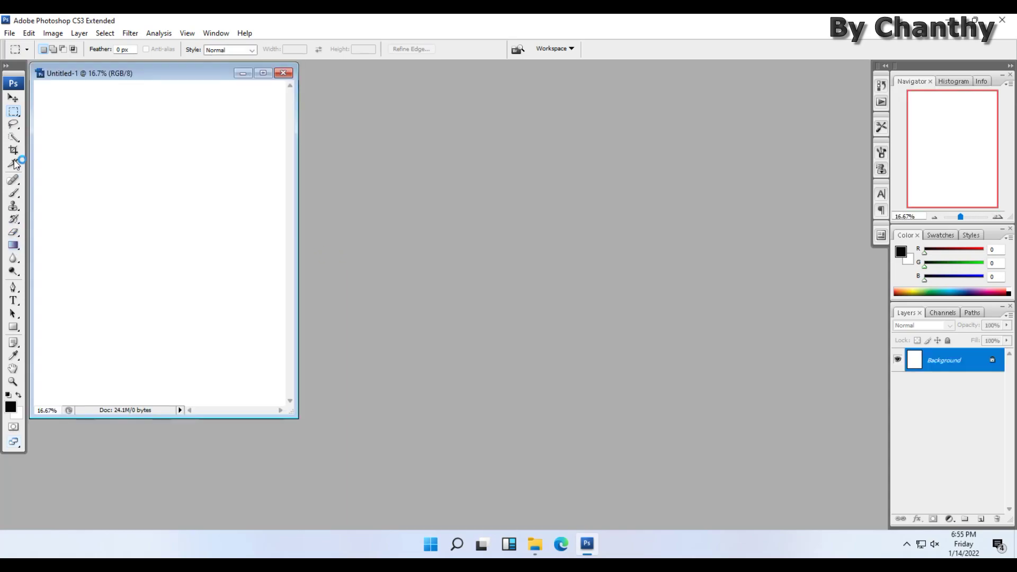
pyautogui.moveTo(103, 80); pyautogui.dragTo(260, 107)
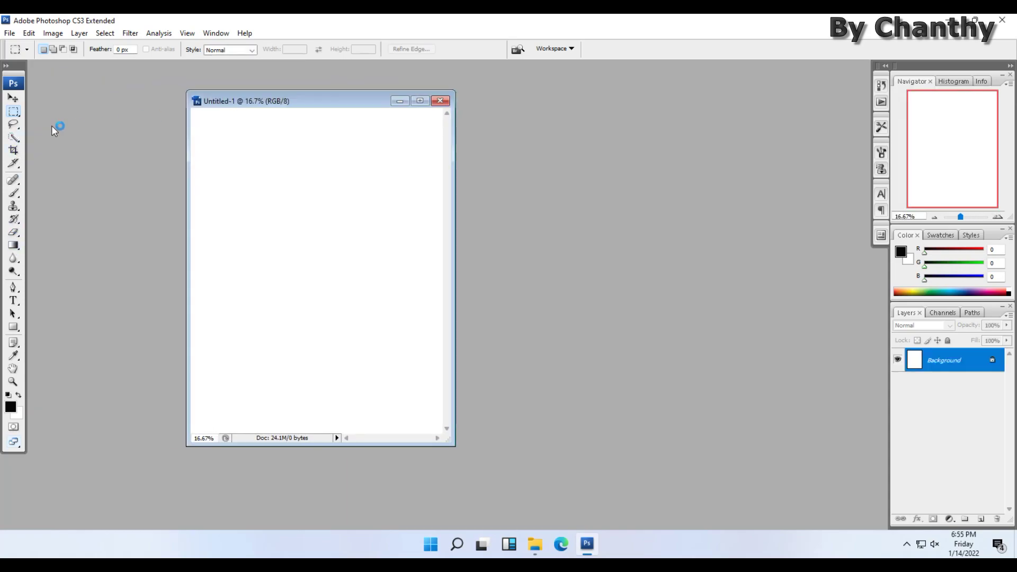
# Outline a large irregular polygon selection across the middle of the page with the Polygonal Lasso tool
pyautogui.click(15, 125)
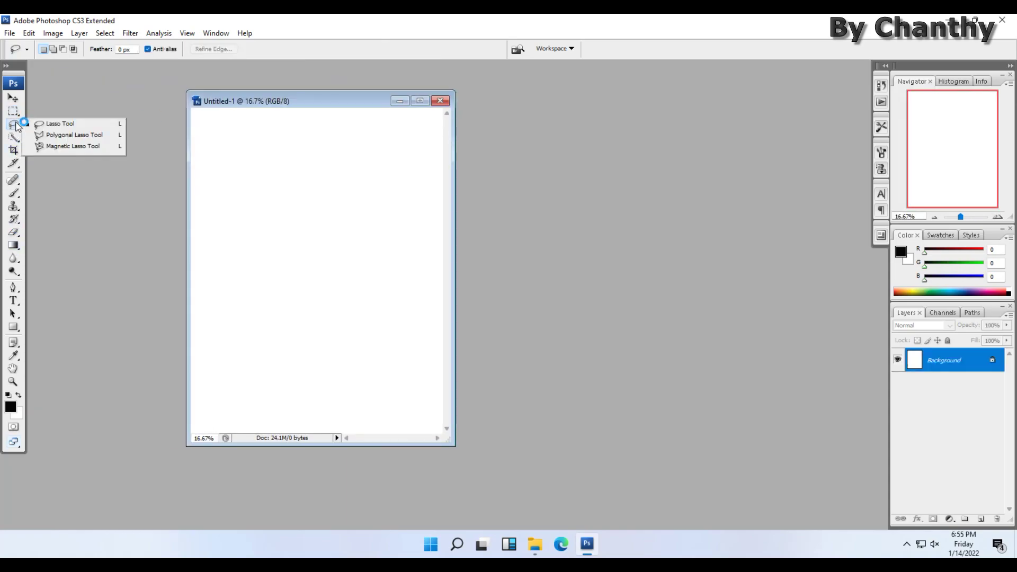
pyautogui.click(49, 135)
pyautogui.click(226, 281)
pyautogui.click(225, 224)
pyautogui.click(278, 205)
pyautogui.click(343, 171)
pyautogui.click(378, 197)
pyautogui.click(404, 222)
pyautogui.click(370, 259)
pyautogui.click(340, 307)
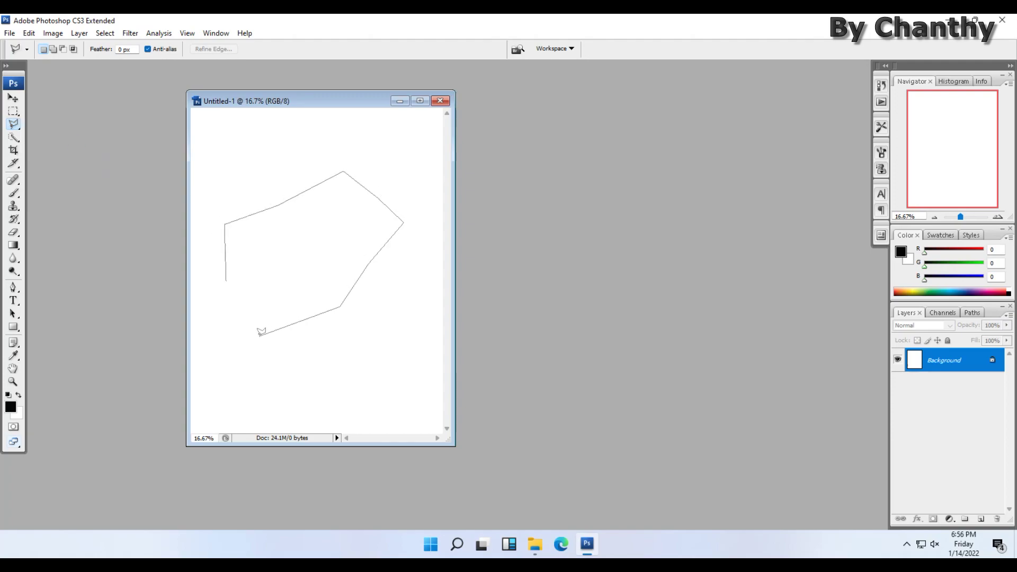
pyautogui.click(248, 307)
pyautogui.click(220, 312)
pyautogui.doubleClick(227, 277)
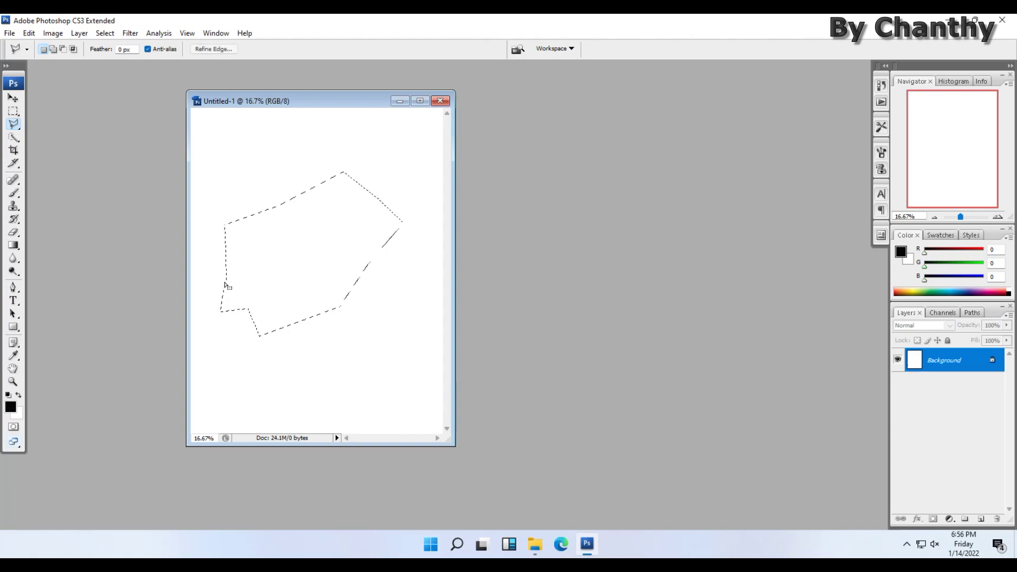
# Set the foreground colour to teal (R 24, G 209, B 168) and fill the polygon selection with the Paint Bucket
pyautogui.click(10, 407)
pyautogui.click(447, 224)
pyautogui.click(475, 224)
pyautogui.moveTo(519, 240); pyautogui.dragTo(516, 228)
pyautogui.click(489, 174)
pyautogui.click(627, 139)
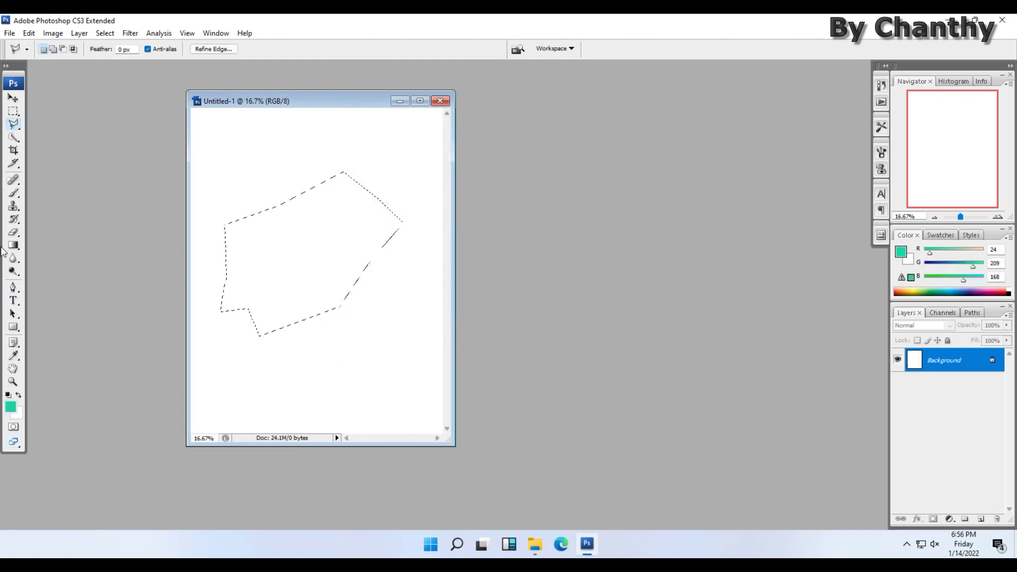
pyautogui.moveTo(13, 245); pyautogui.dragTo(47, 258)
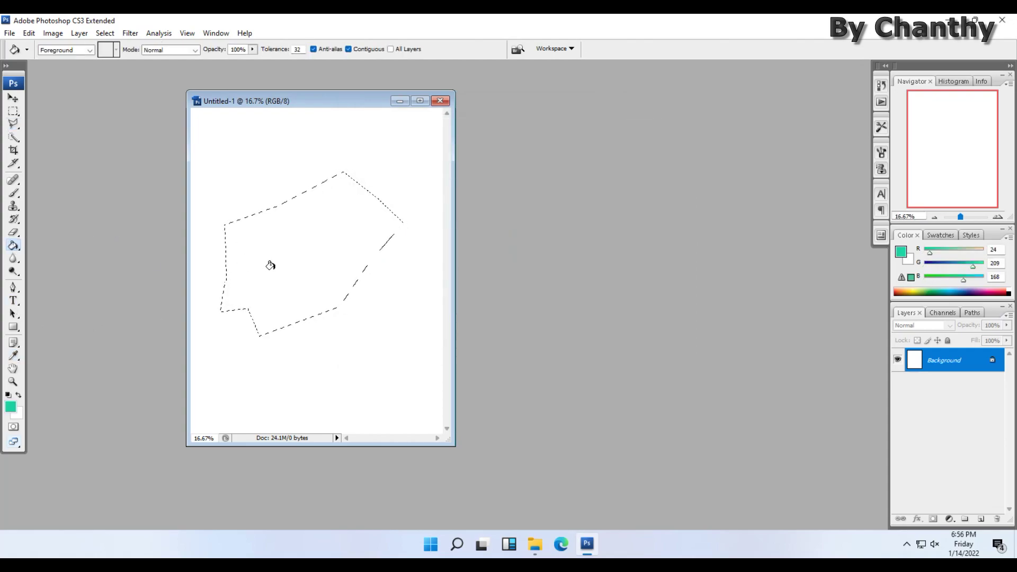
pyautogui.click(272, 256)
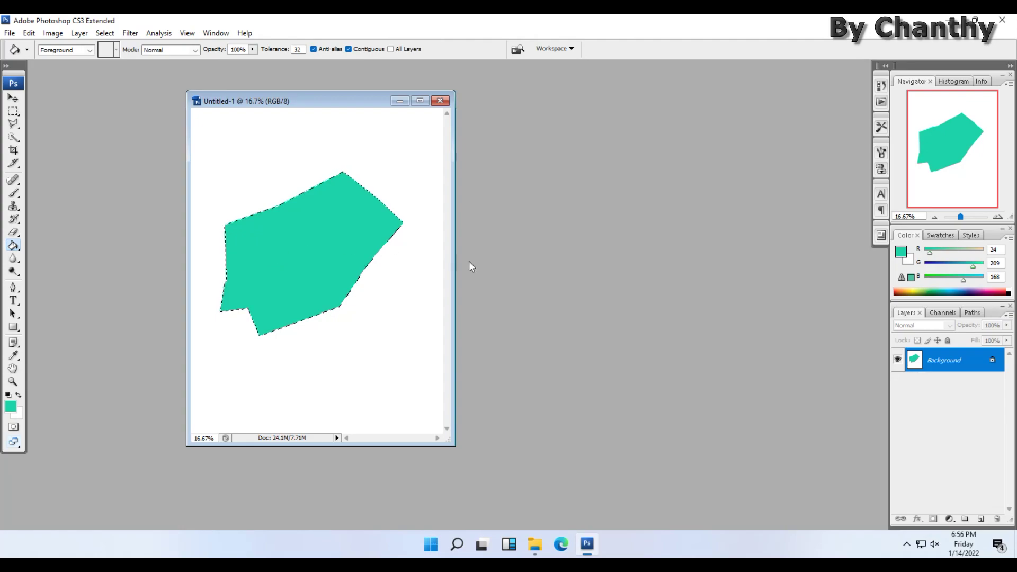
# Outline a smaller irregular polygon selection just above the teal shape, slightly overlapping its upper edge
pyautogui.click(13, 124)
pyautogui.click(254, 165)
pyautogui.click(299, 135)
pyautogui.click(356, 126)
pyautogui.click(380, 151)
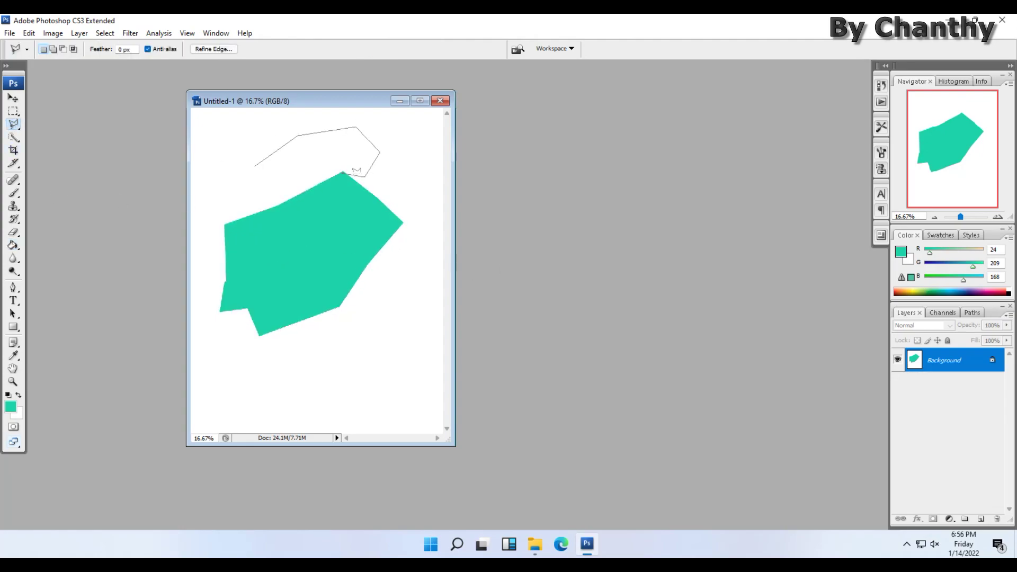
pyautogui.click(253, 179)
pyautogui.click(255, 167)
# Fill the white area of the smaller selection with blue #4743e5 using the Paint Bucket, and deselect
pyautogui.click(10, 407)
pyautogui.click(438, 249)
pyautogui.moveTo(446, 247); pyautogui.dragTo(478, 234)
pyautogui.click(522, 197)
pyautogui.moveTo(486, 185); pyautogui.dragTo(462, 163)
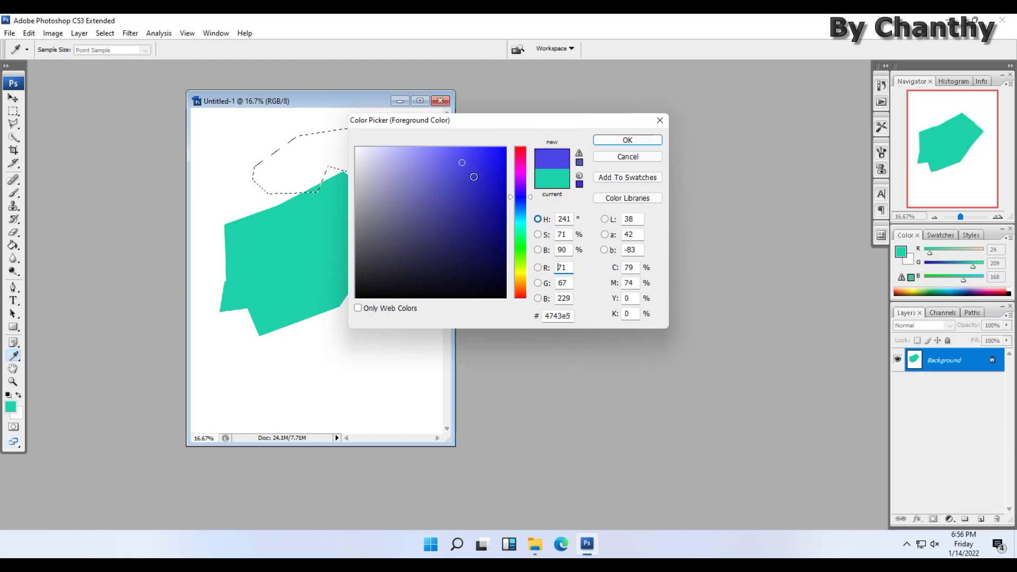
pyautogui.click(627, 140)
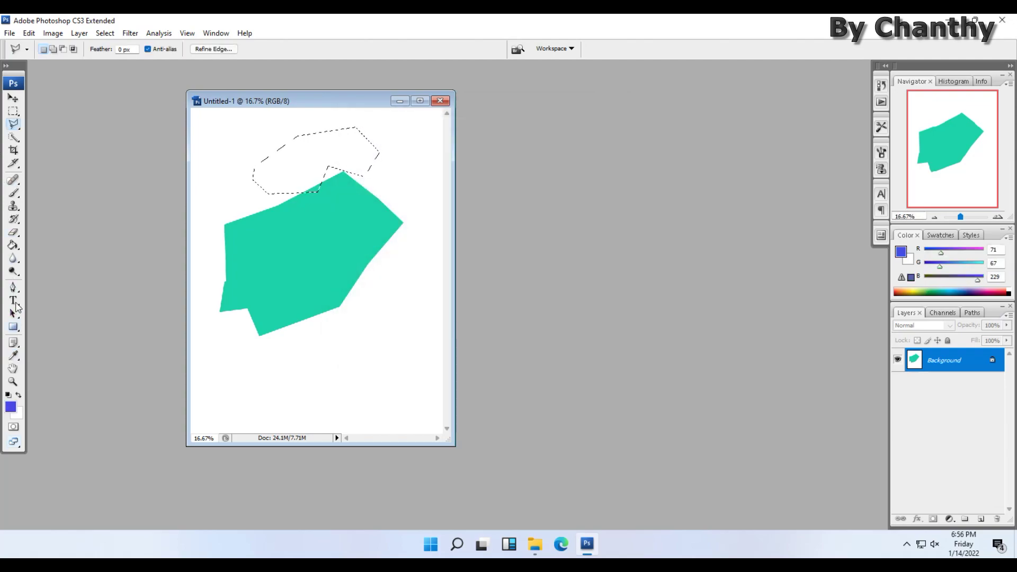
pyautogui.click(13, 245)
pyautogui.click(288, 164)
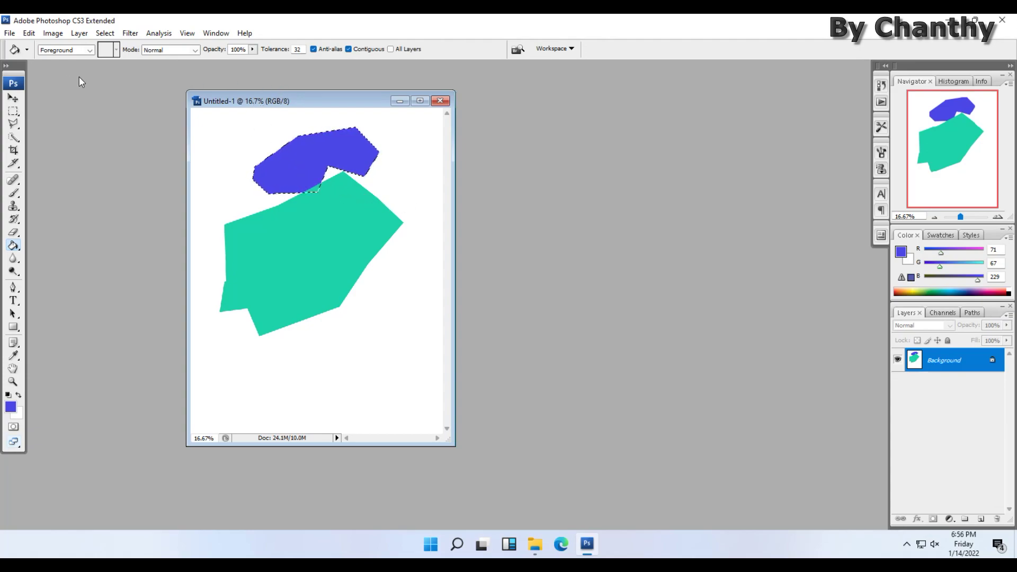
pyautogui.click(12, 99)
pyautogui.hotkey('ctrl', 'd')
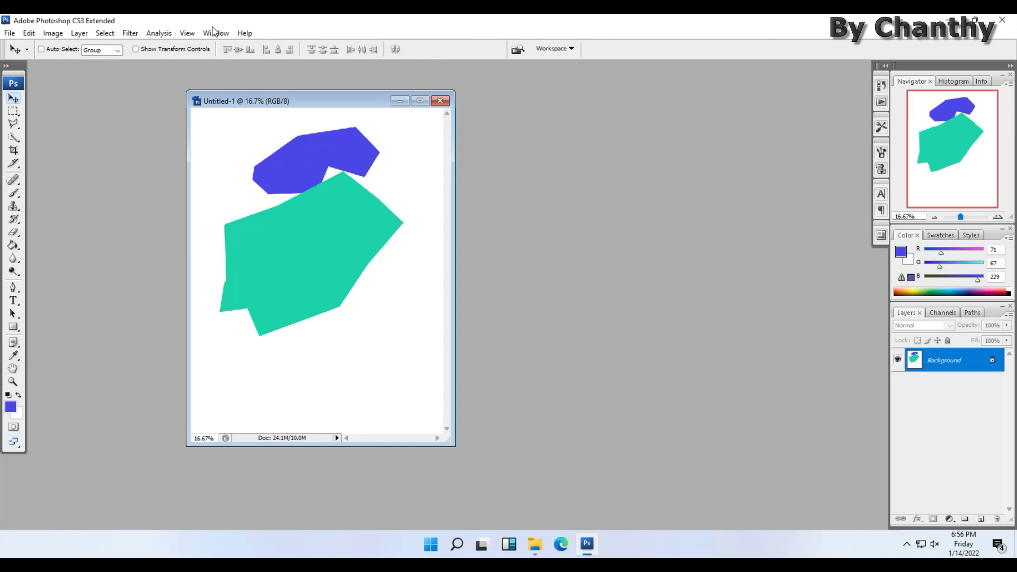
# Open the About Photoshop information to check the installed version
pyautogui.click(246, 34)
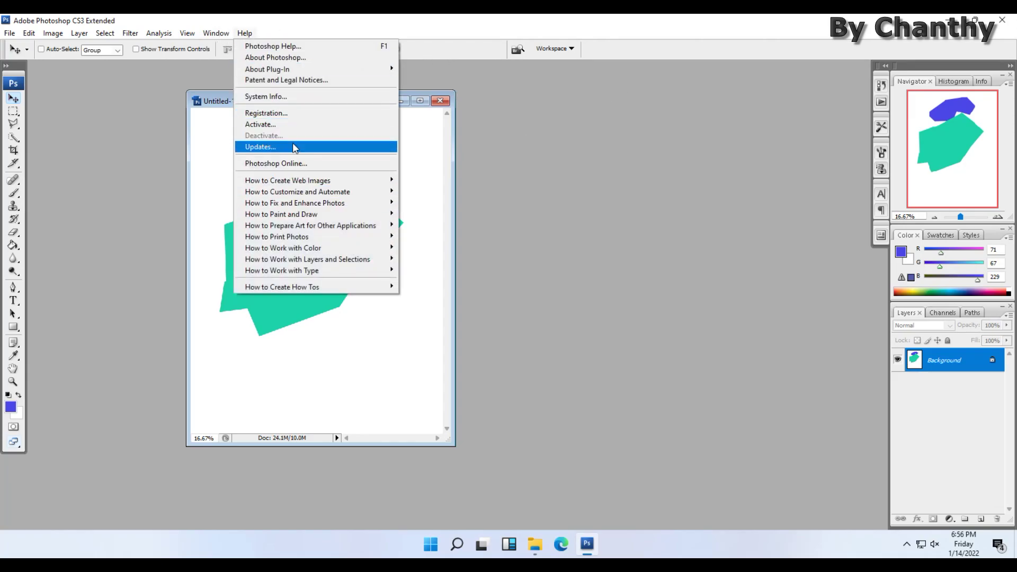
pyautogui.click(293, 58)
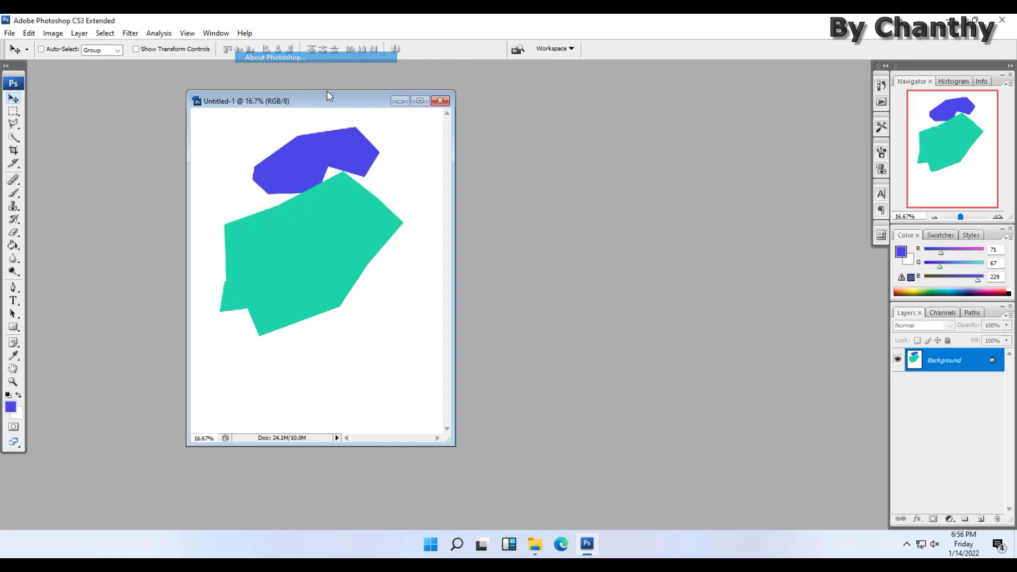